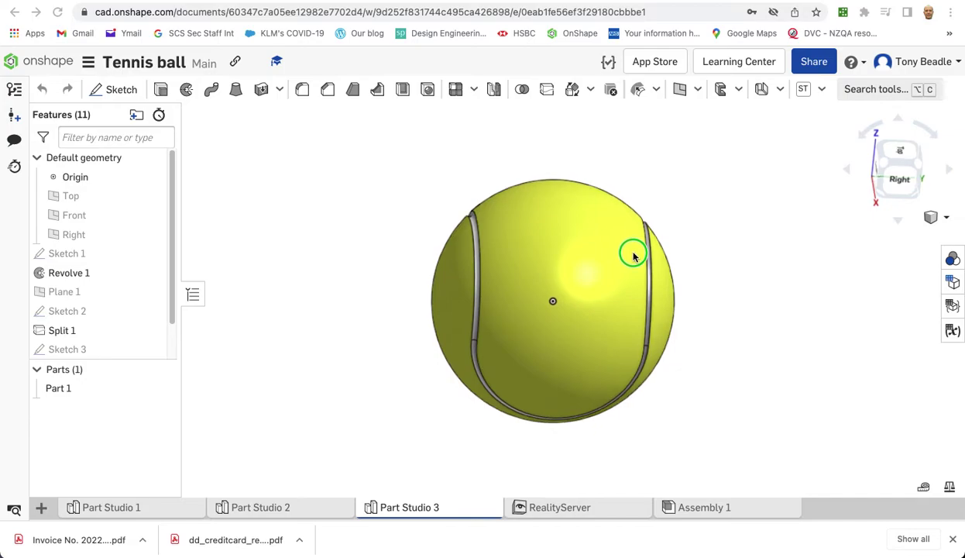
Create a new part studio in the Tennis ball document.
middle_click_drag(634, 256, 542, 210)
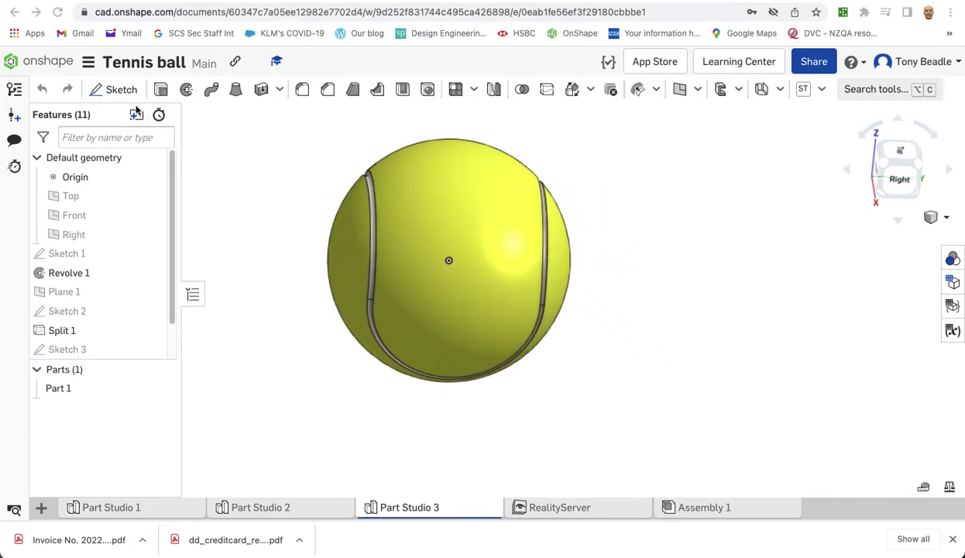
left_click(43, 508)
left_click(89, 396)
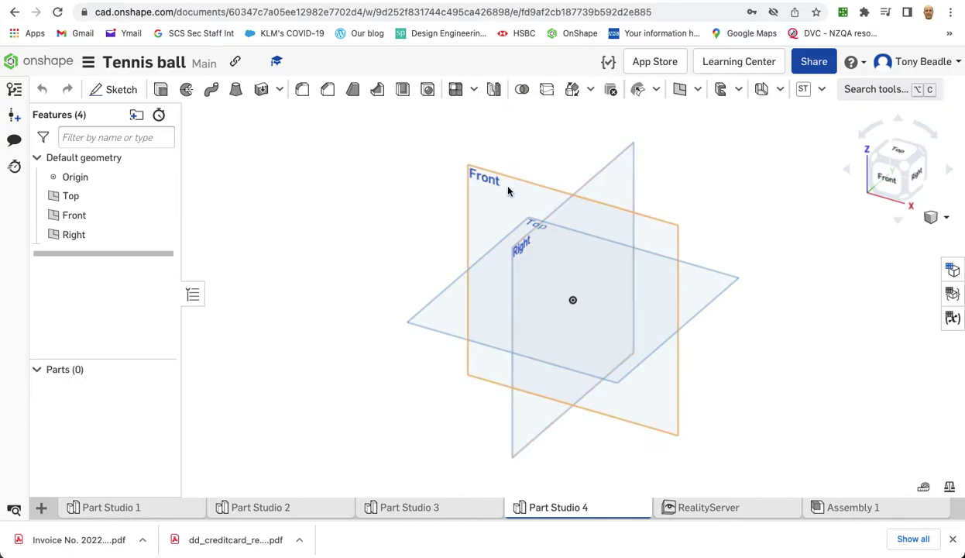
Start a sketch on the Front plane and draw a 100 mm diameter circle centred on the origin.
left_click(496, 190)
left_click(119, 87)
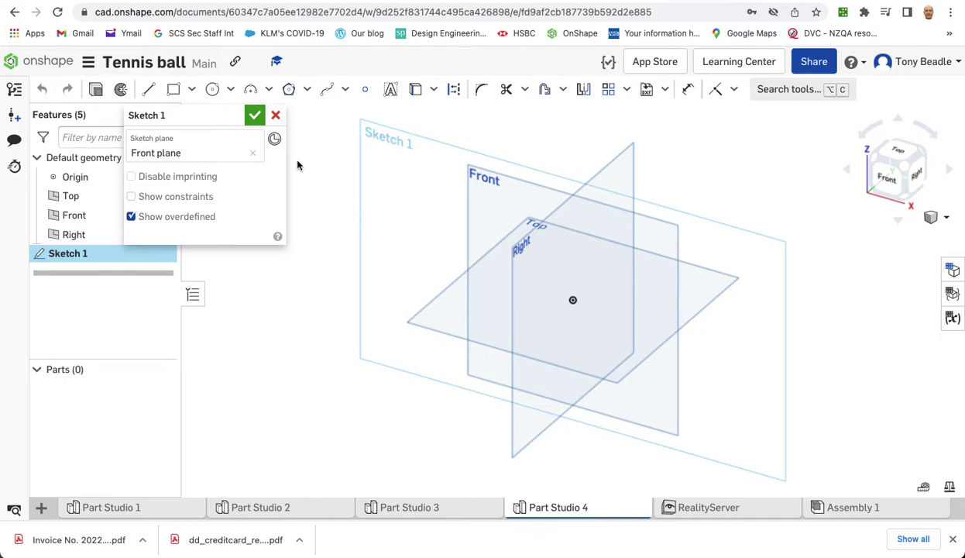
key("n")
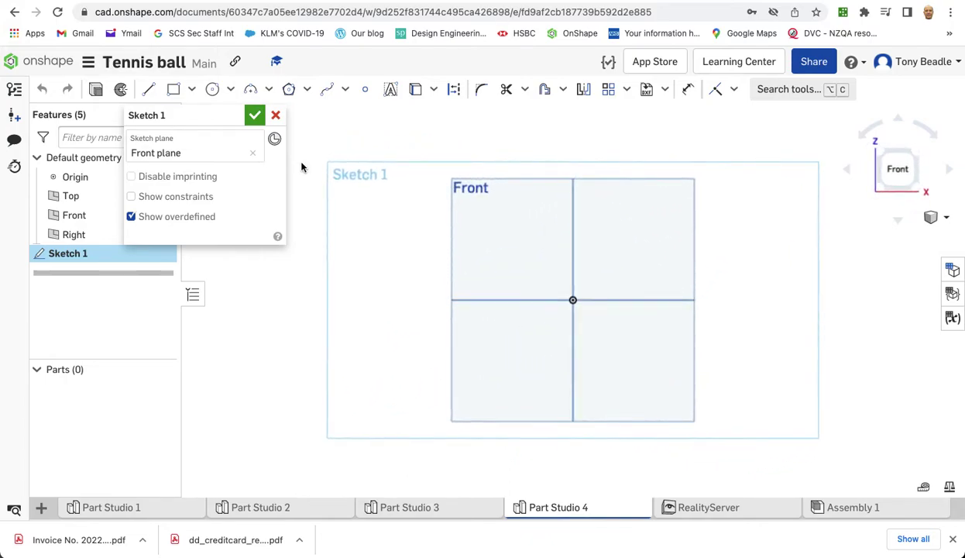
left_click(213, 89)
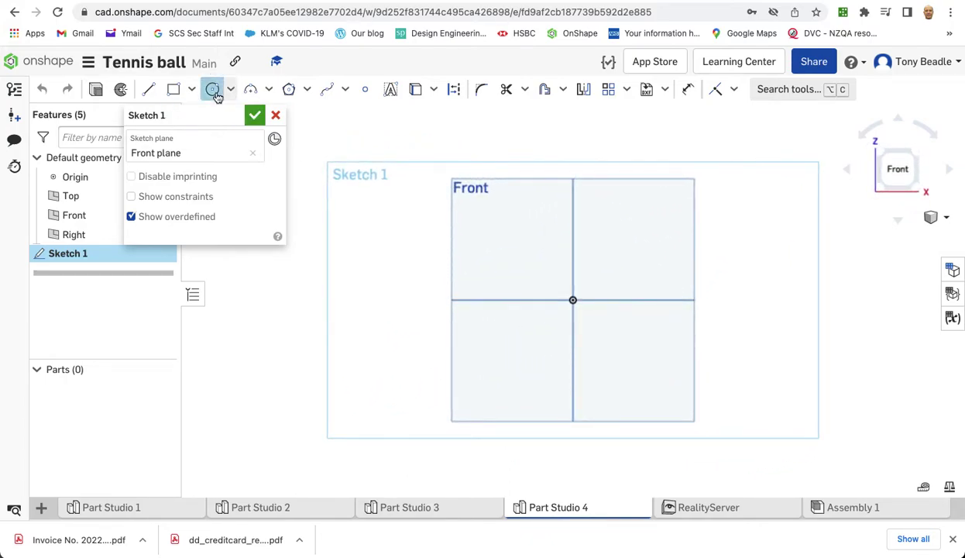
left_click(572, 300)
left_click(619, 364)
type("1")
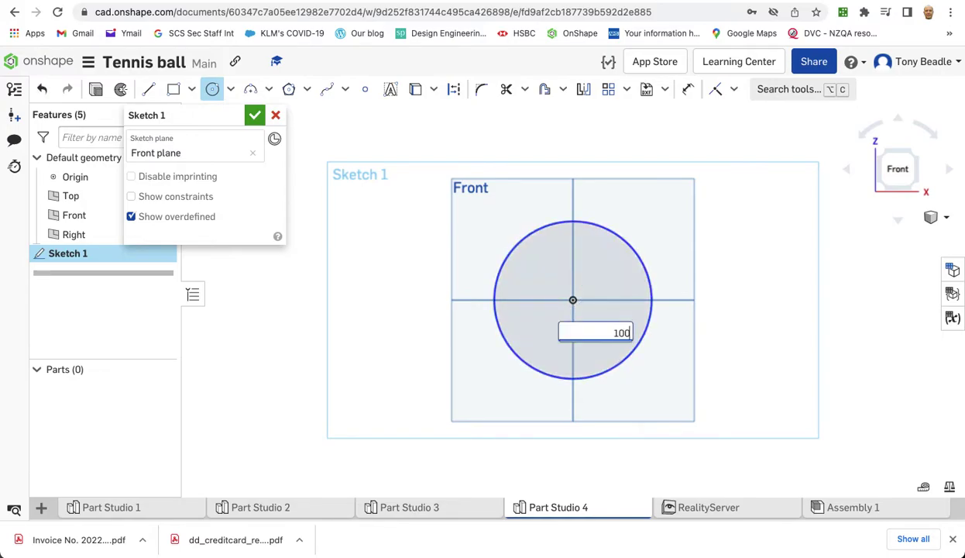
type("00")
key("Return")
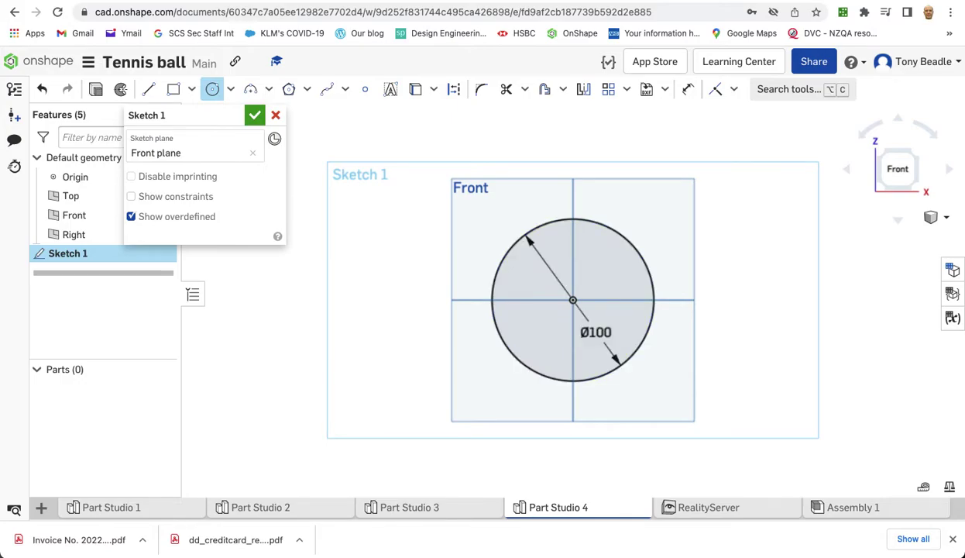
Draw a vertical line through the circle's centre, from its highest point to its lowest point.
left_click(148, 90)
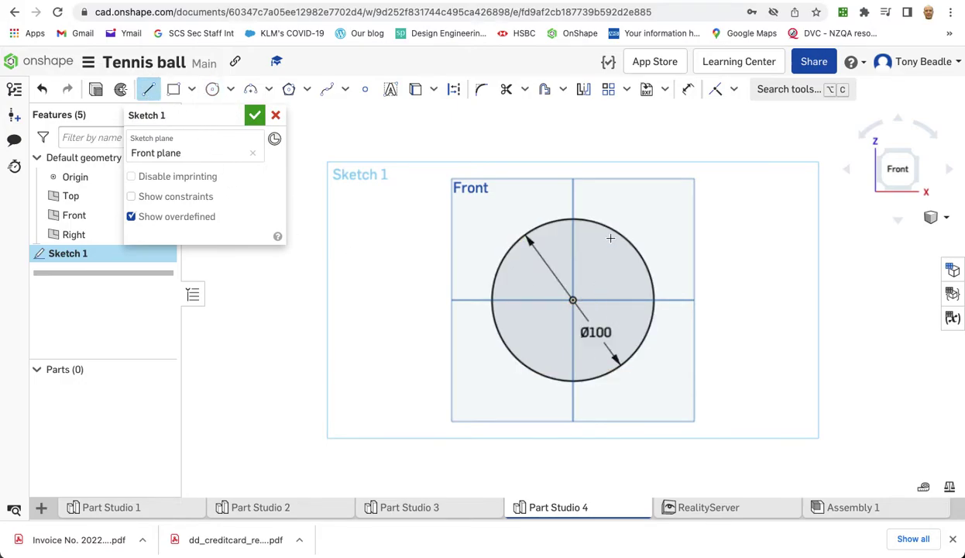
left_click(573, 219)
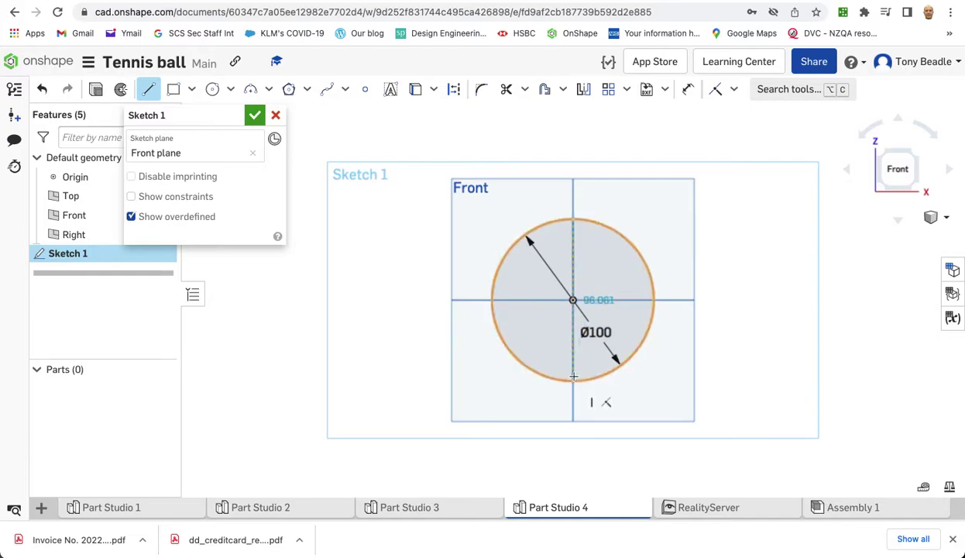
left_click(574, 380)
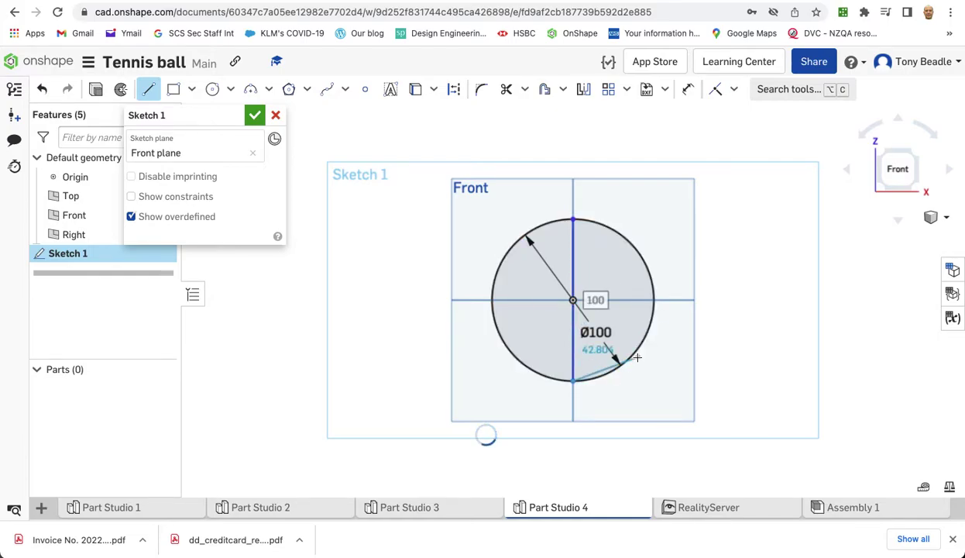
key("Escape")
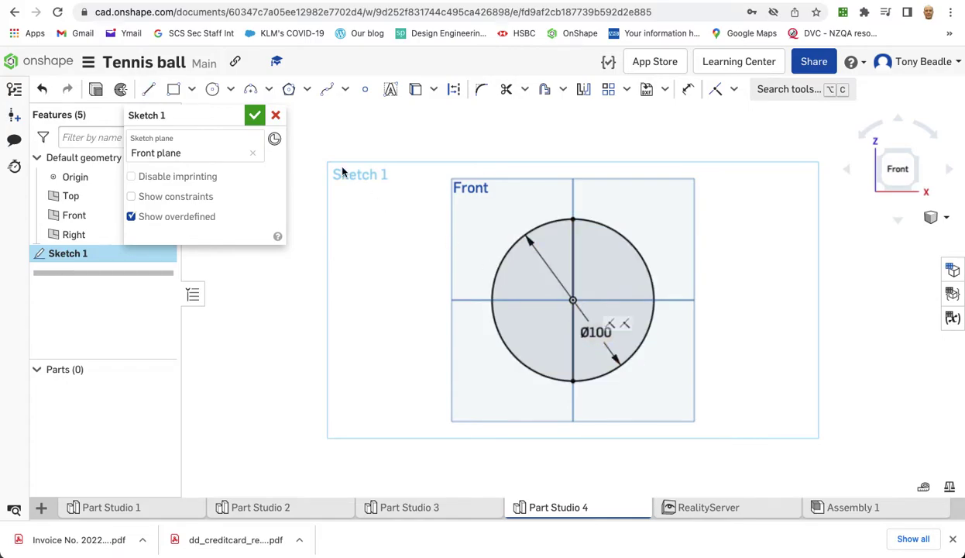
Trim away the right half of the circle, undoing the extra trim of the left arc.
left_click(508, 93)
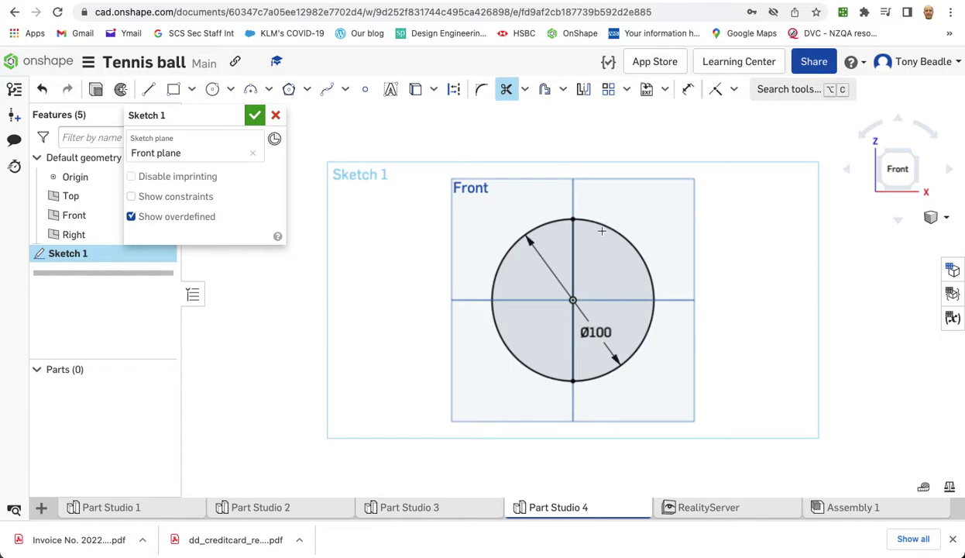
left_click(613, 230)
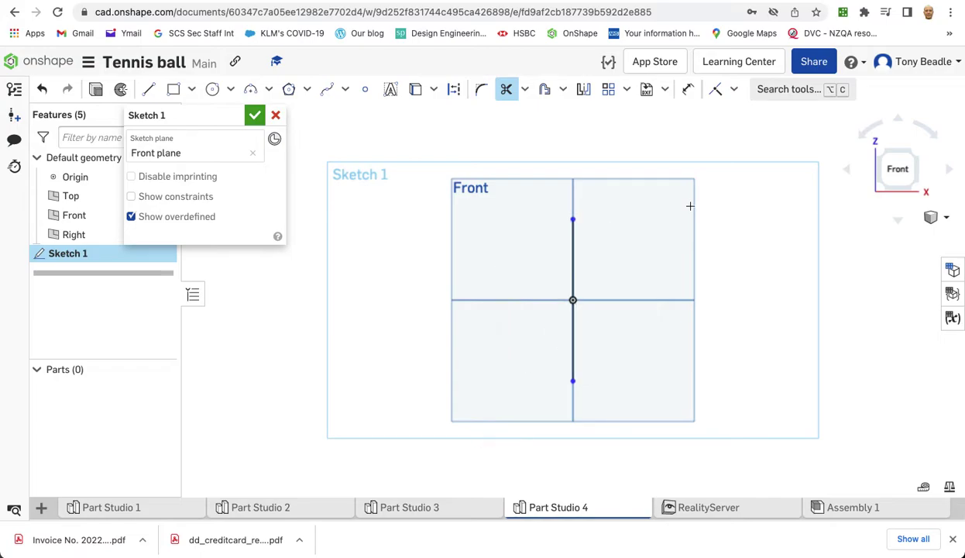
left_click(42, 89)
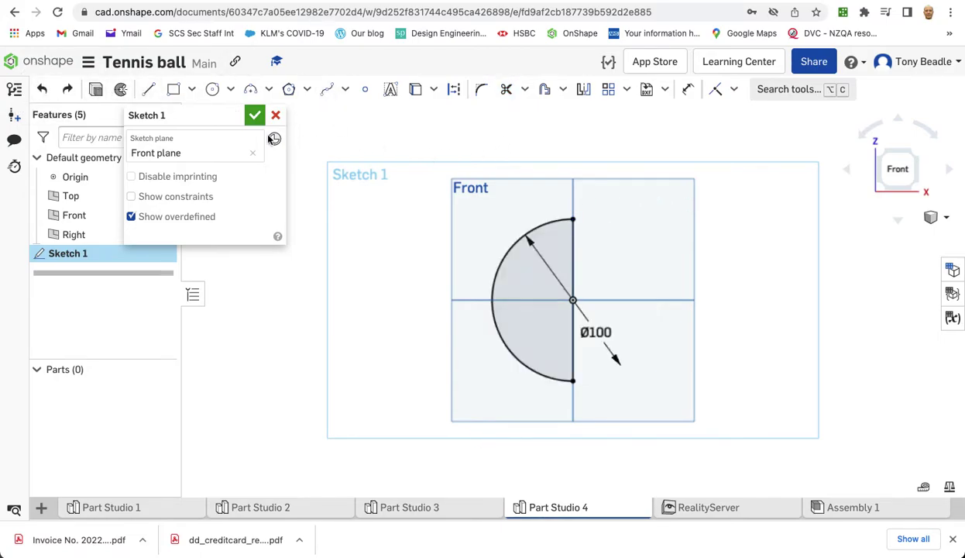
Revolve the semicircle fully around its vertical line as a new solid sphere.
left_click(121, 90)
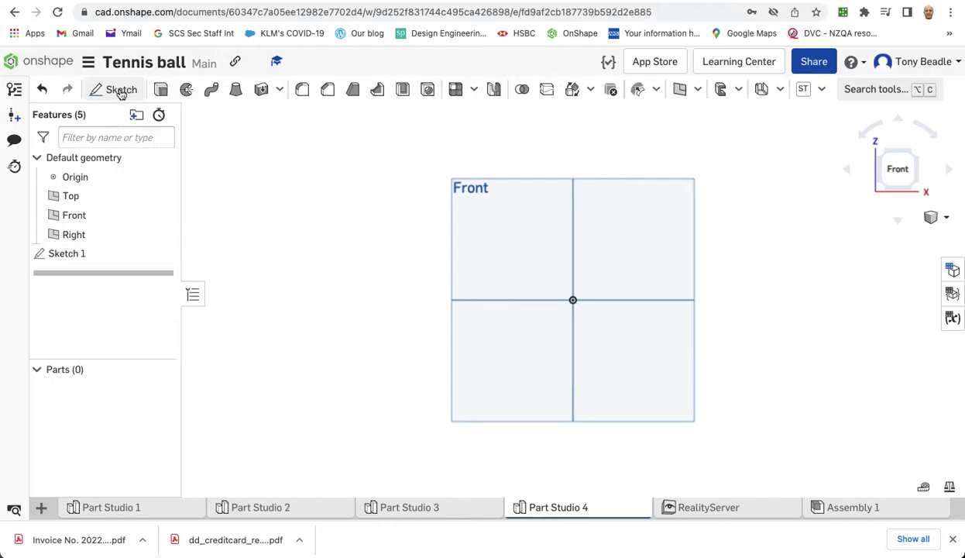
key("shift+w")
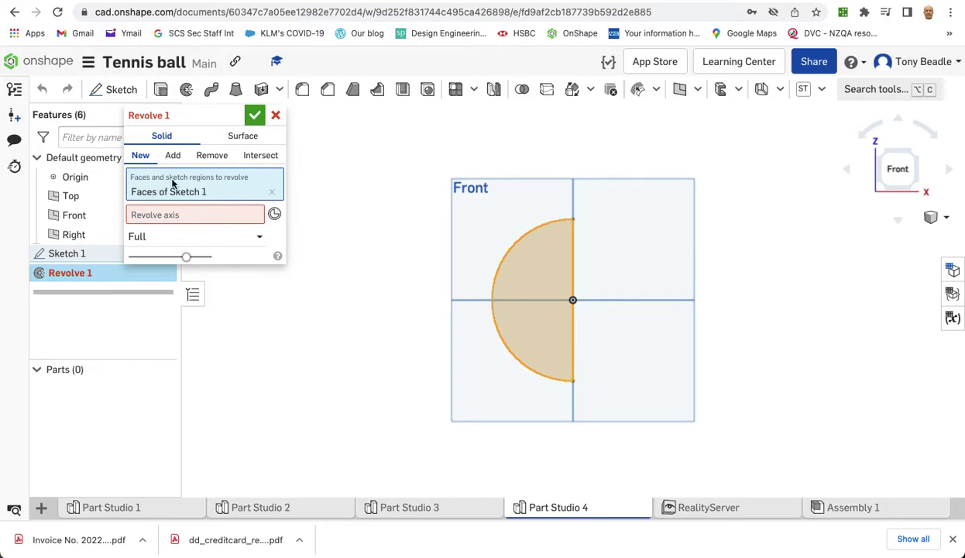
left_click(256, 216)
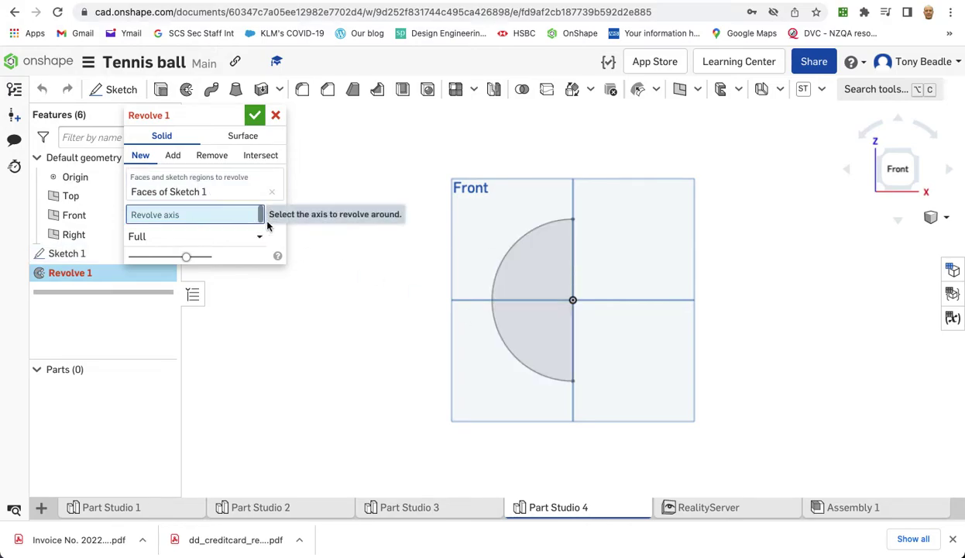
left_click(574, 253)
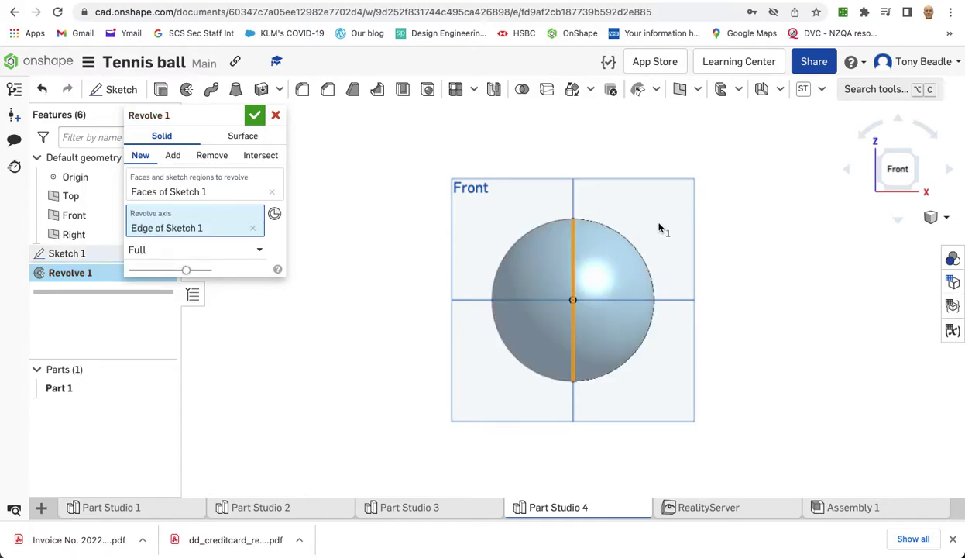
left_click(256, 117)
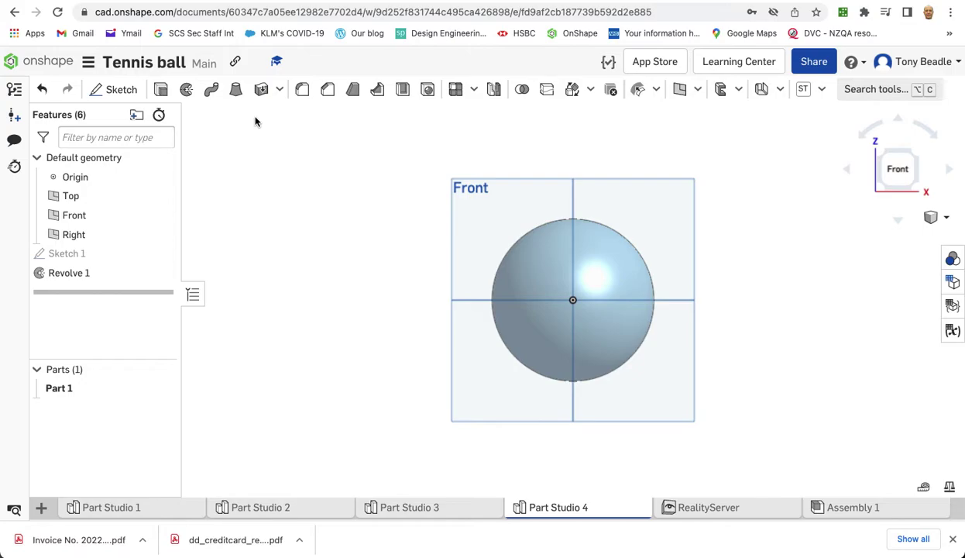
Create a plane offset 50 mm from the Front plane, on the front side of the sphere.
right_click_drag(734, 225, 719, 262)
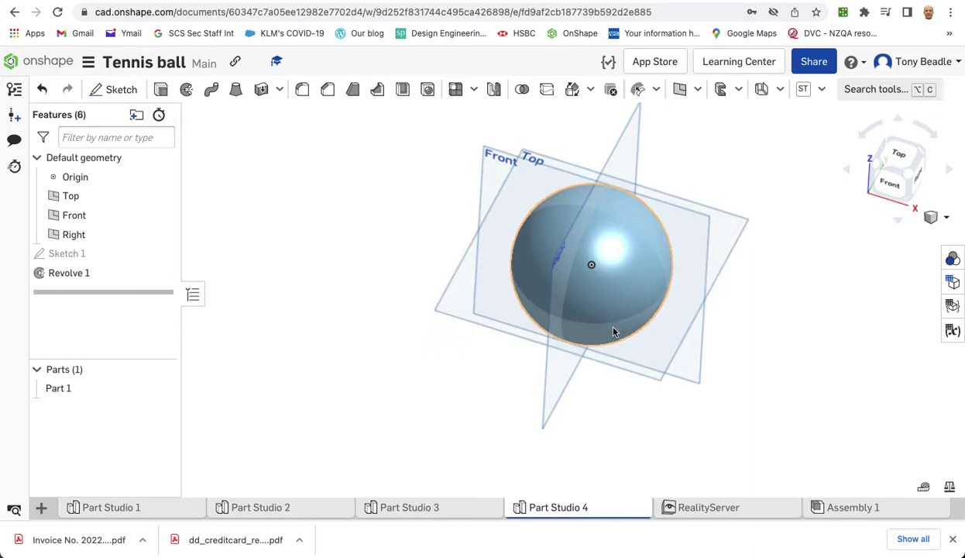
left_click(680, 90)
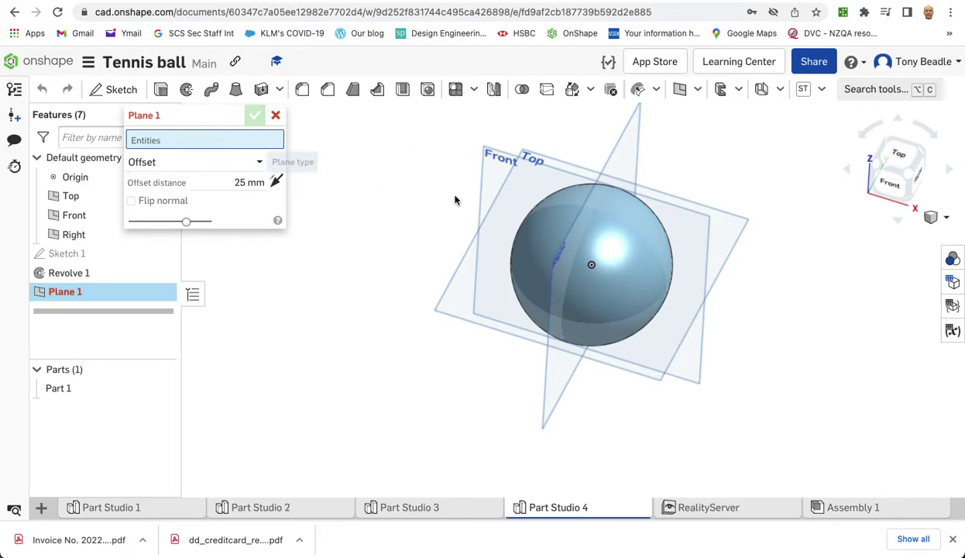
left_click(498, 161)
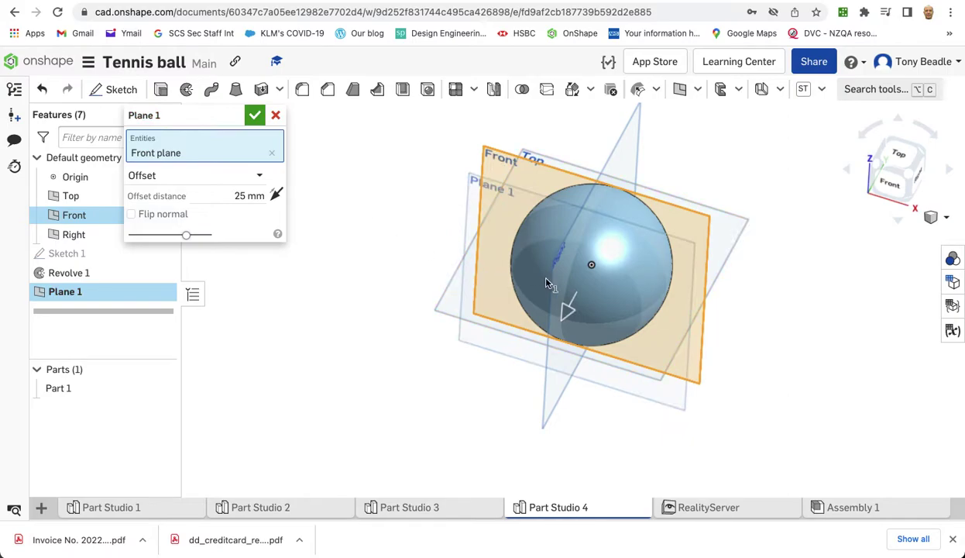
left_click_drag(570, 316, 556, 344)
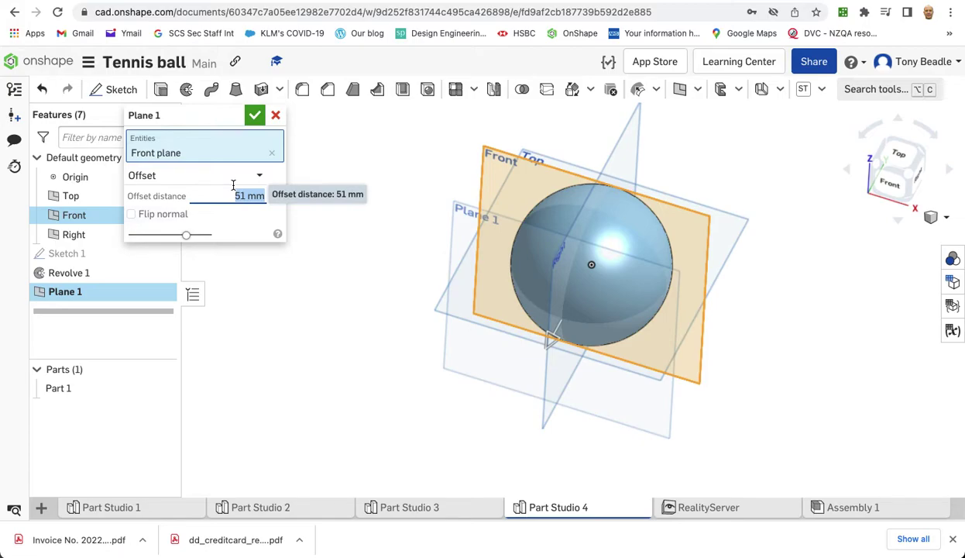
type("50")
key("Return")
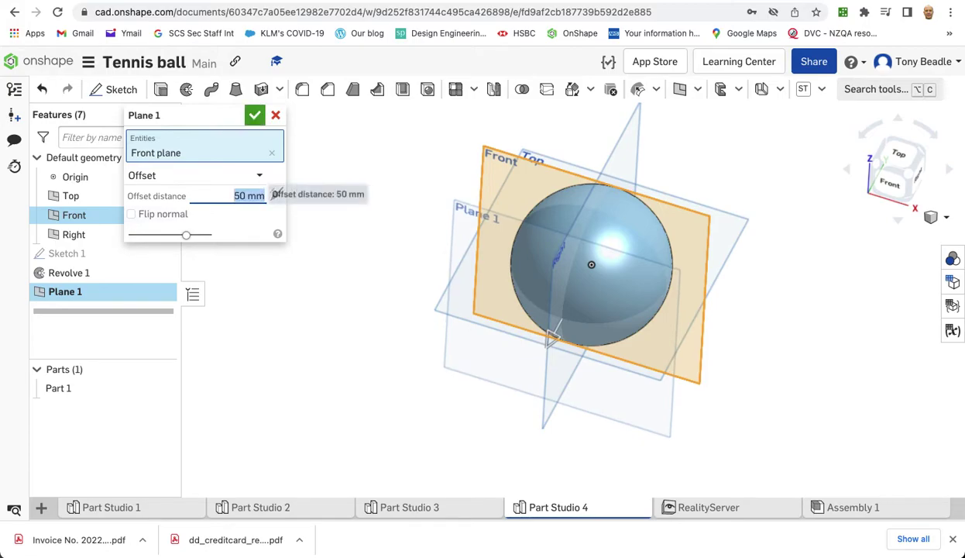
left_click(257, 120)
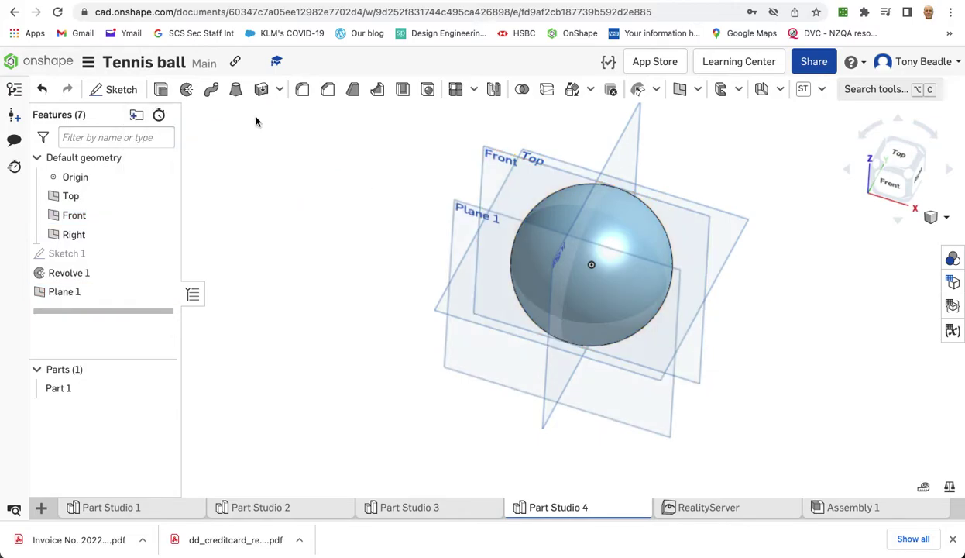
Start a sketch on the offset plane and draw a 70 mm diameter circle centred on the origin.
left_click(457, 220)
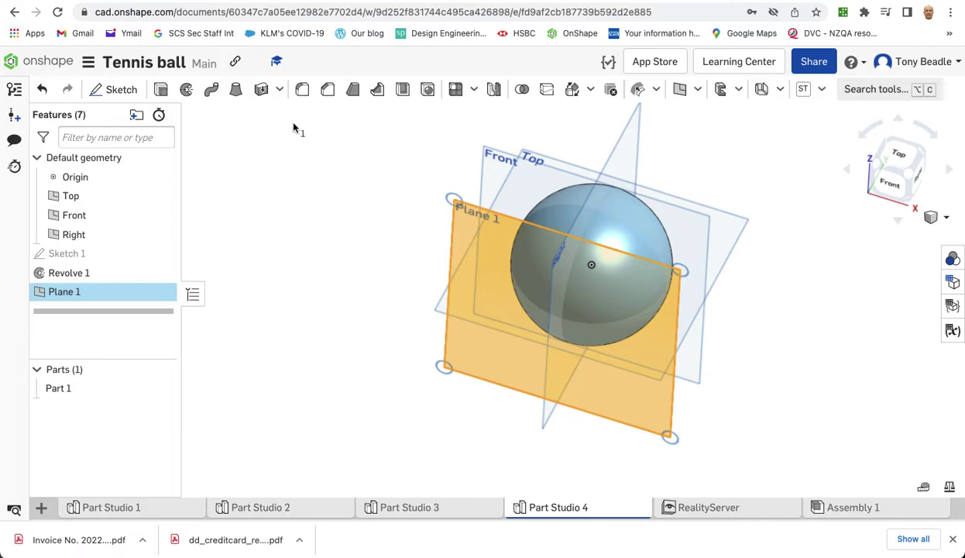
left_click(112, 89)
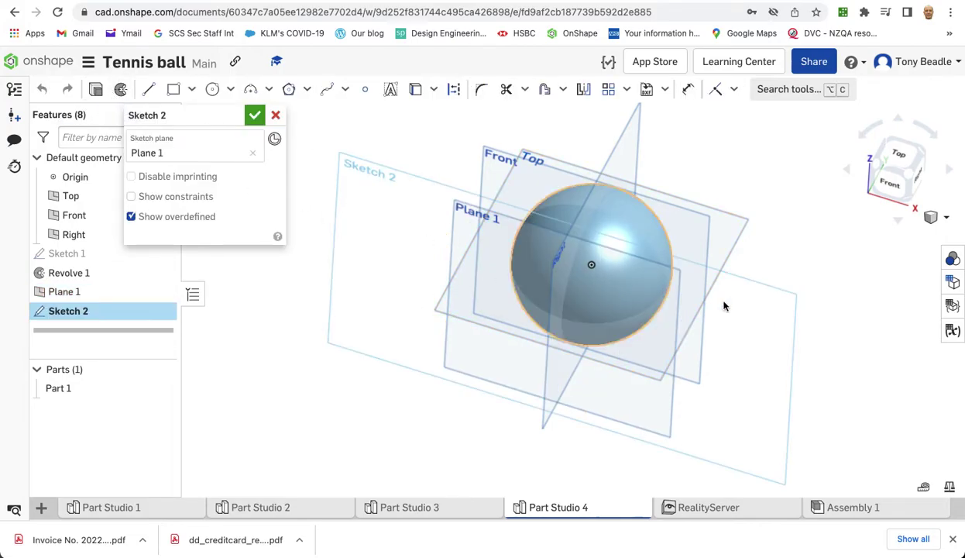
mouse_move(803, 305)
right_mouse_down()
mouse_move(810, 337)
mouse_move(831, 309)
right_mouse_up()
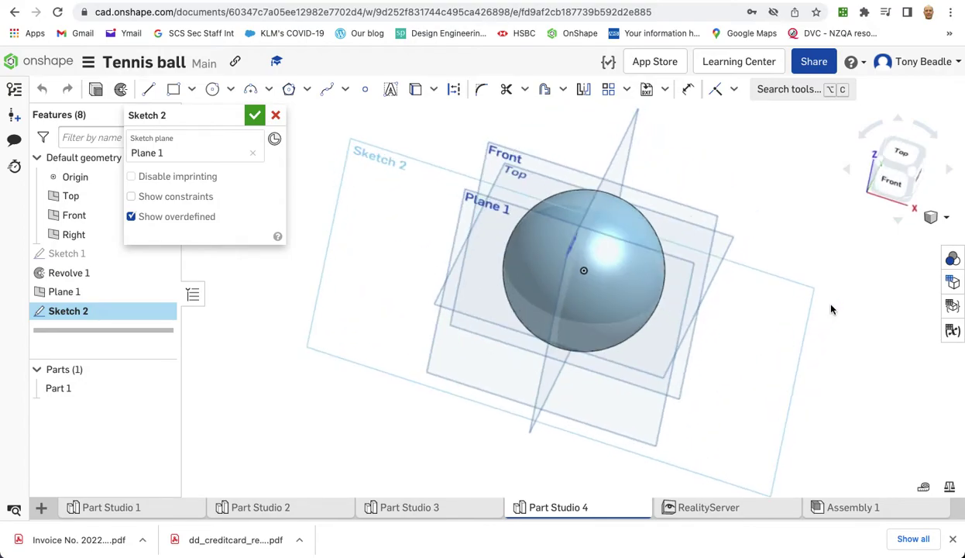
key("n")
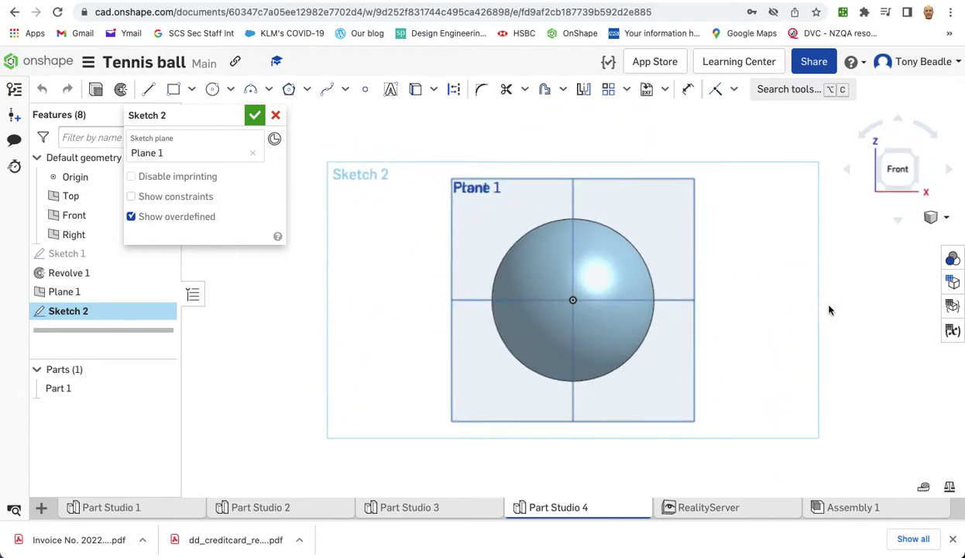
left_click(214, 92)
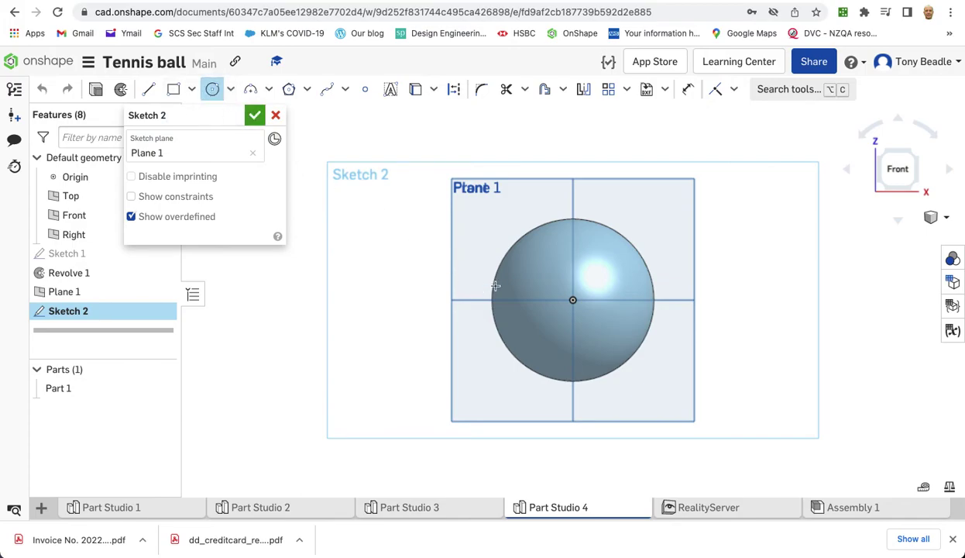
left_click(572, 299)
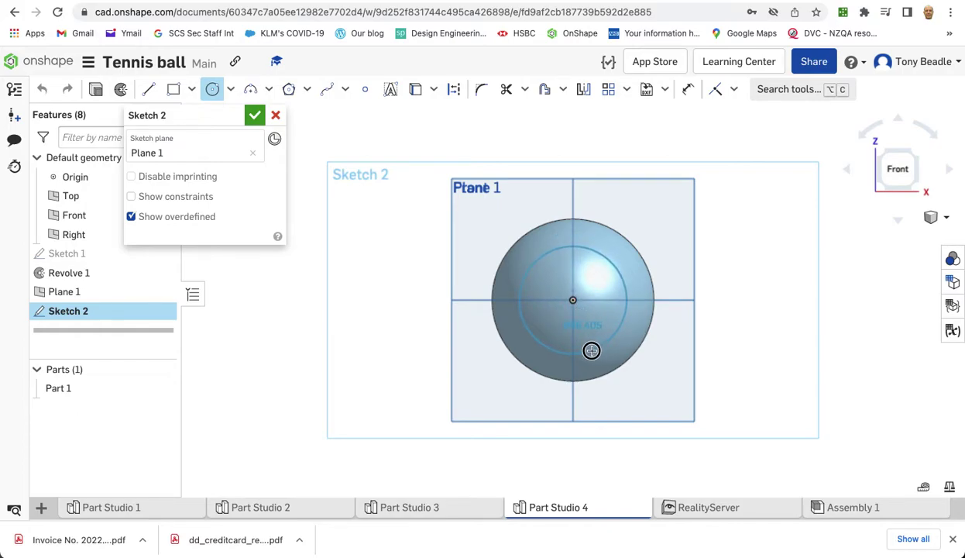
left_click(591, 350)
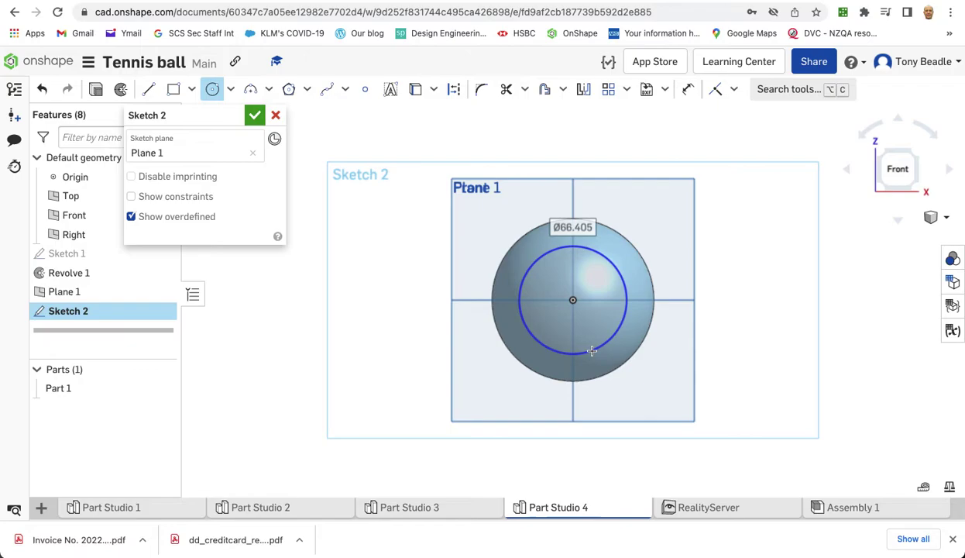
type("70")
key("Return")
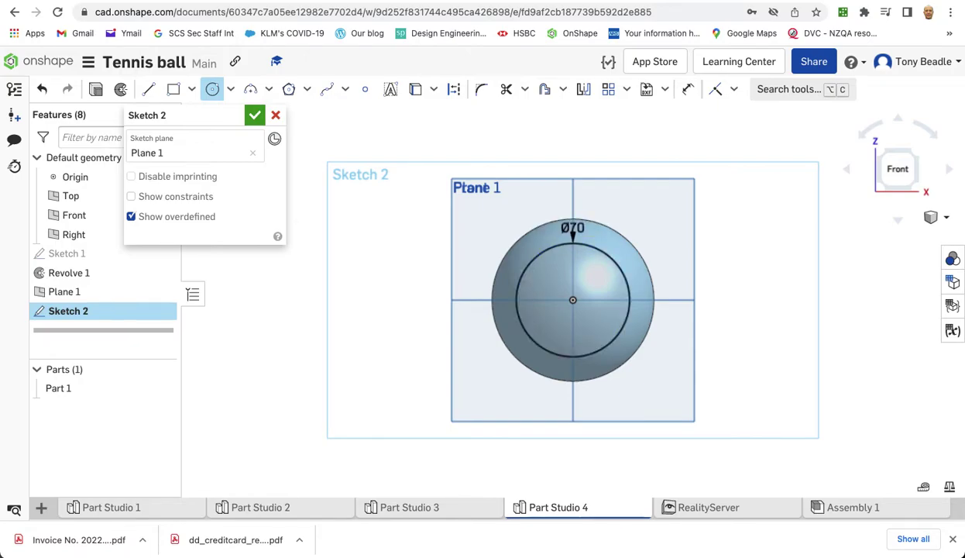
Draw a corner rectangle about 70 by 67 mm, starting at the circle's left quadrant point and extending down below the sphere.
left_click(192, 91)
left_click(185, 115)
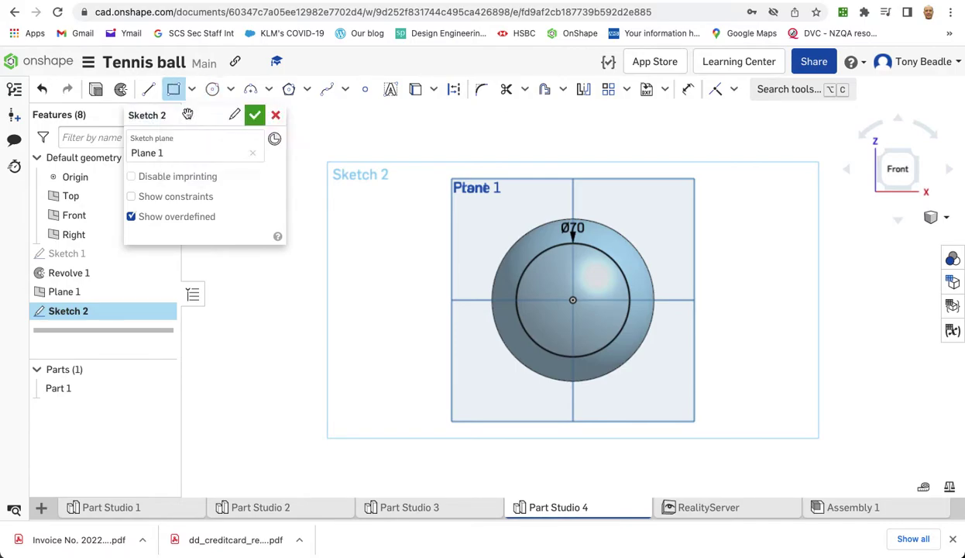
left_click(516, 301)
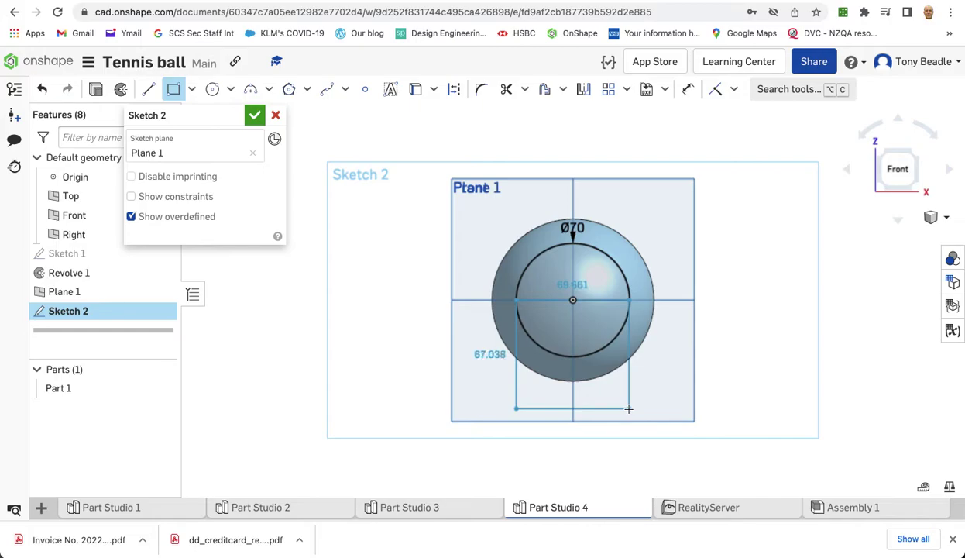
left_click(628, 408)
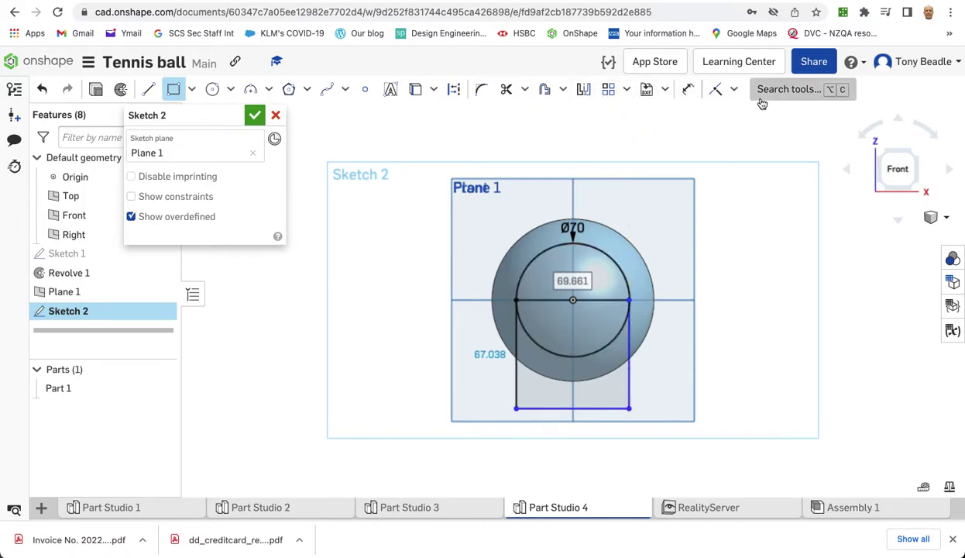
Make the rectangle's upper right corner coincident with the circle.
left_click(733, 89)
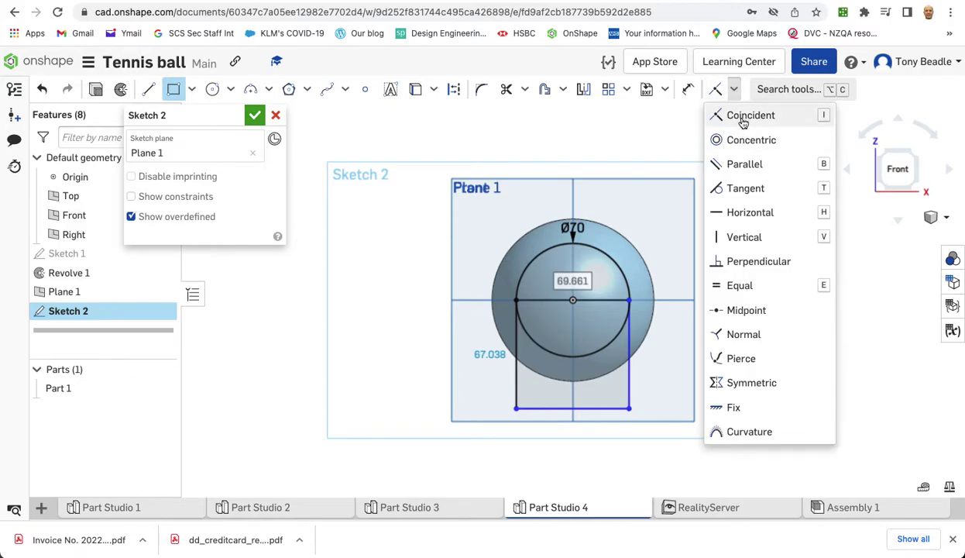
left_click(742, 119)
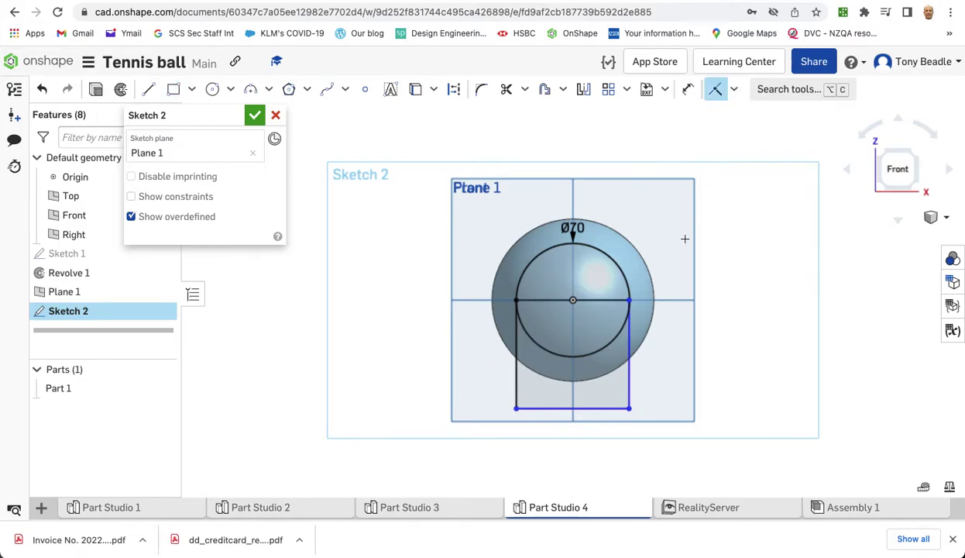
left_click(629, 300)
left_click(629, 291)
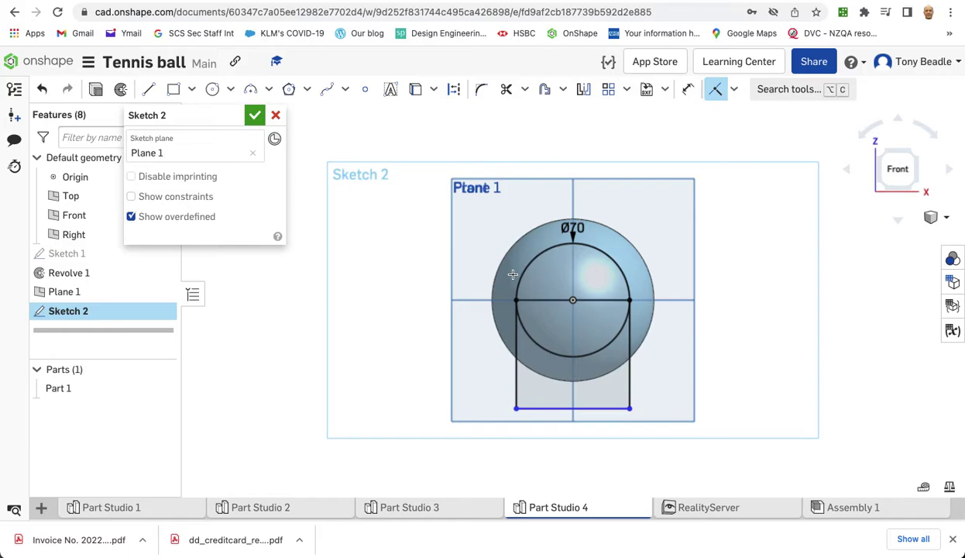
Trim the circle's lower half and the rectangle's top and bottom lines to leave an open inverted U, and finish the sketch.
left_click(506, 91)
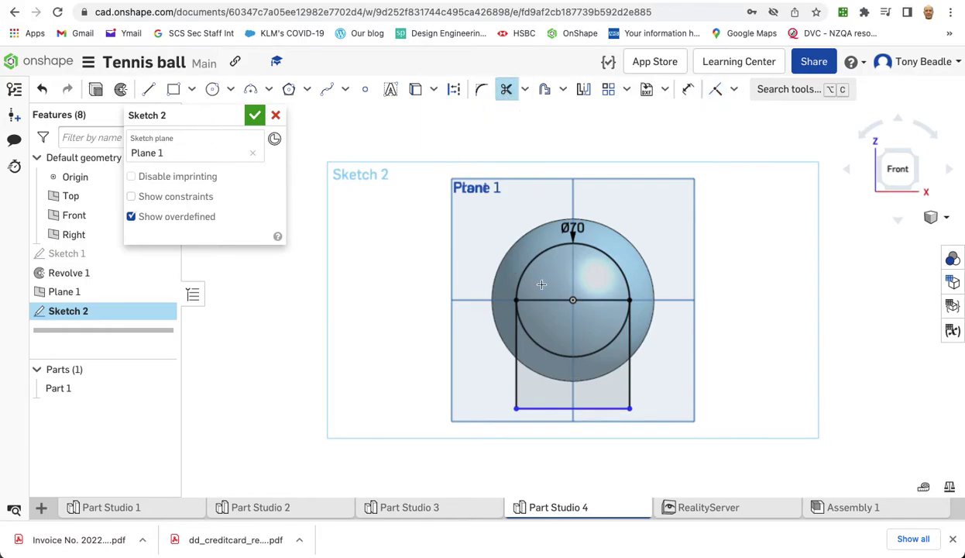
left_click(589, 297)
left_click(544, 350)
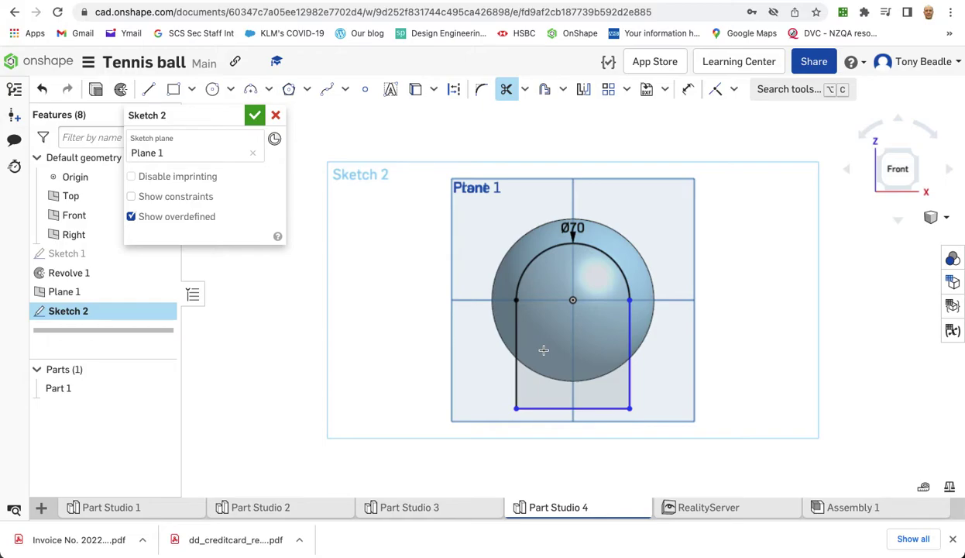
left_click(543, 409)
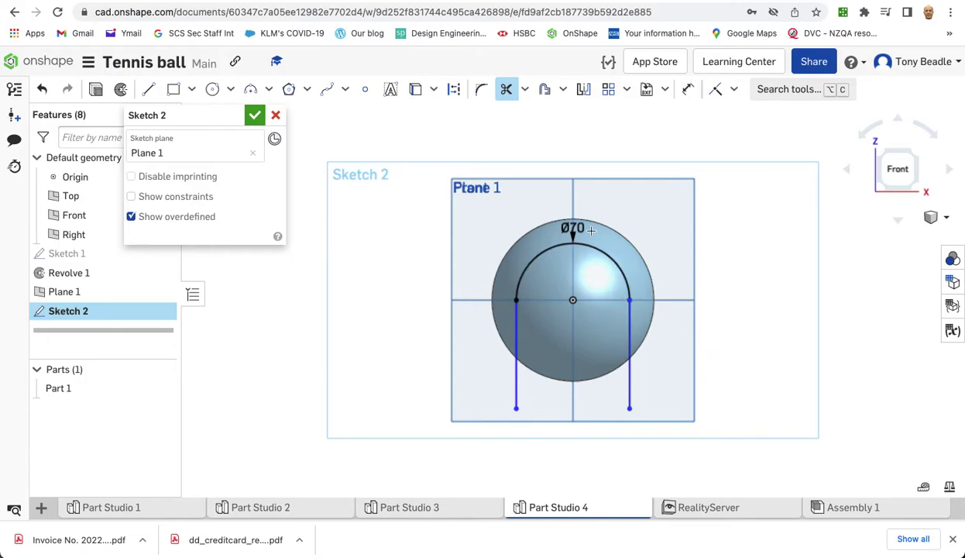
left_click(255, 116)
Split the sphere's face using the arc and both straight lines of the inverted-U sketch.
right_click_drag(732, 257, 698, 284)
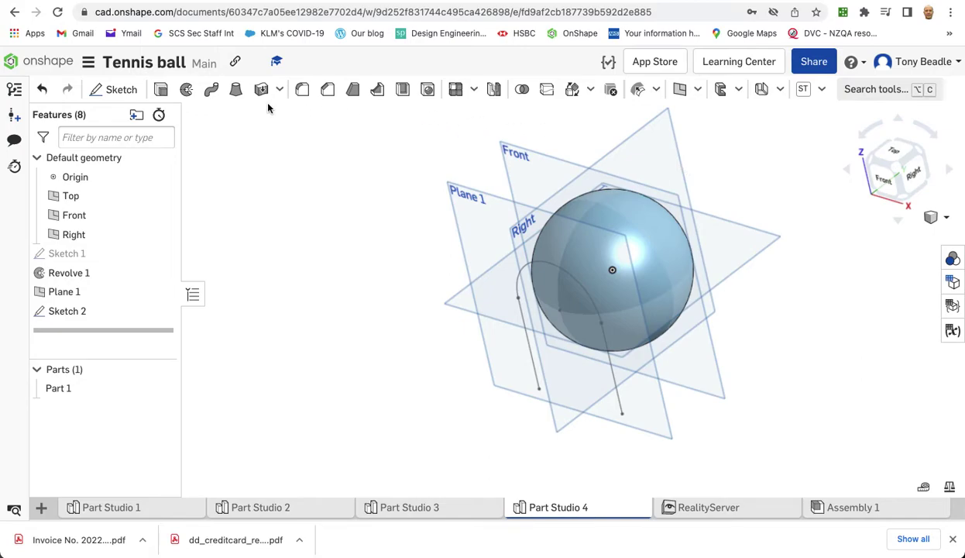
left_click(547, 92)
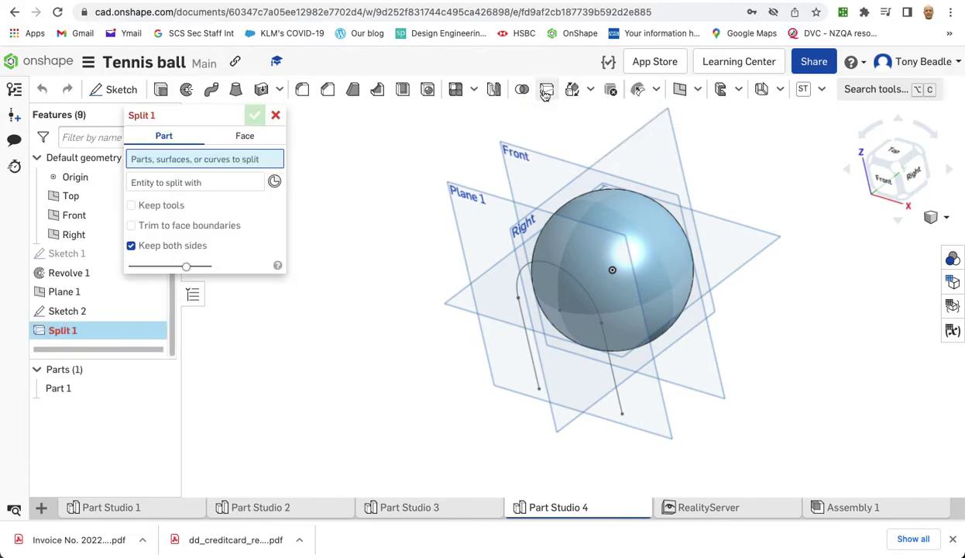
left_click(246, 139)
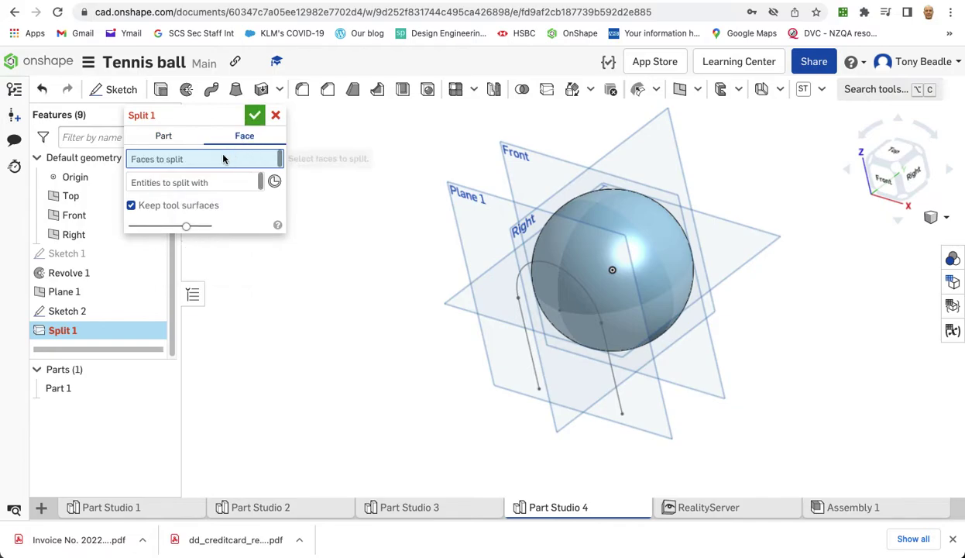
left_click(600, 217)
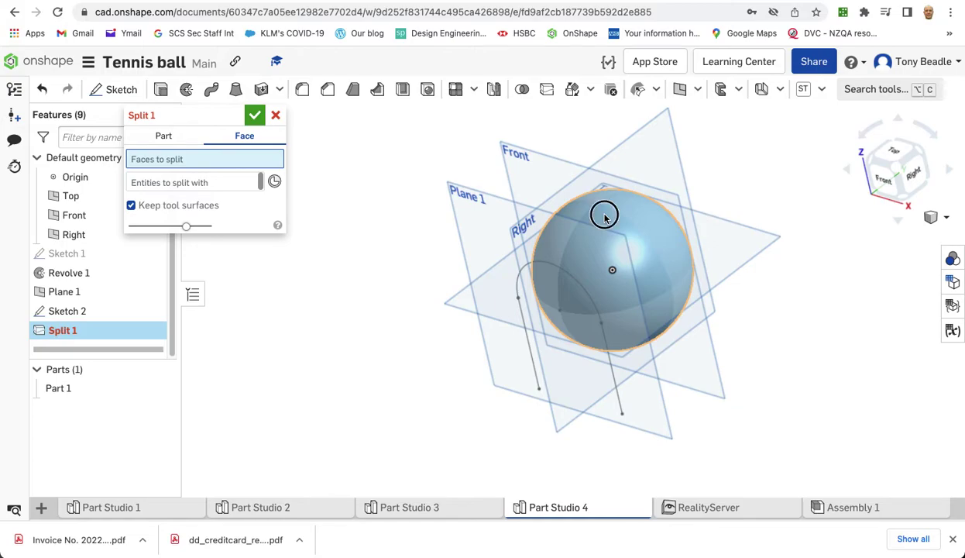
left_click(205, 198)
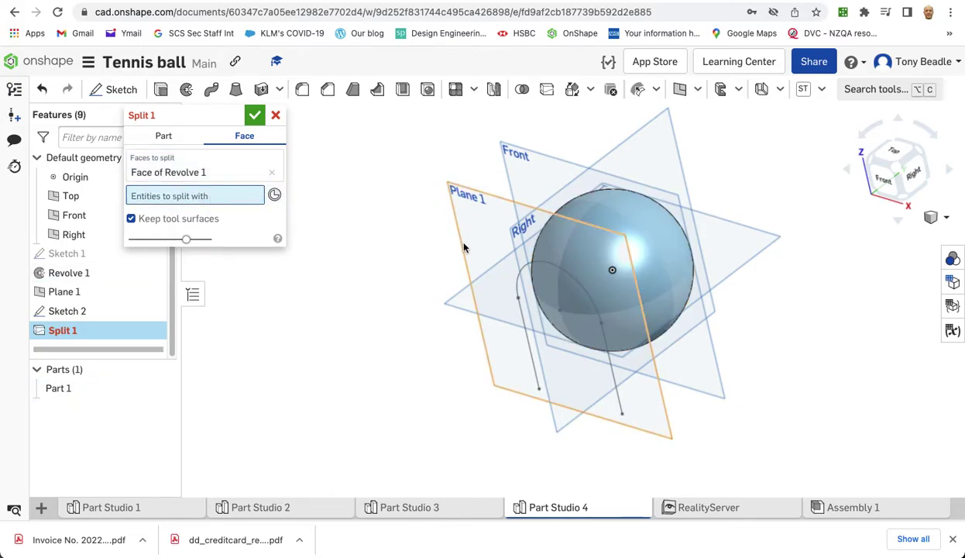
left_click(518, 285)
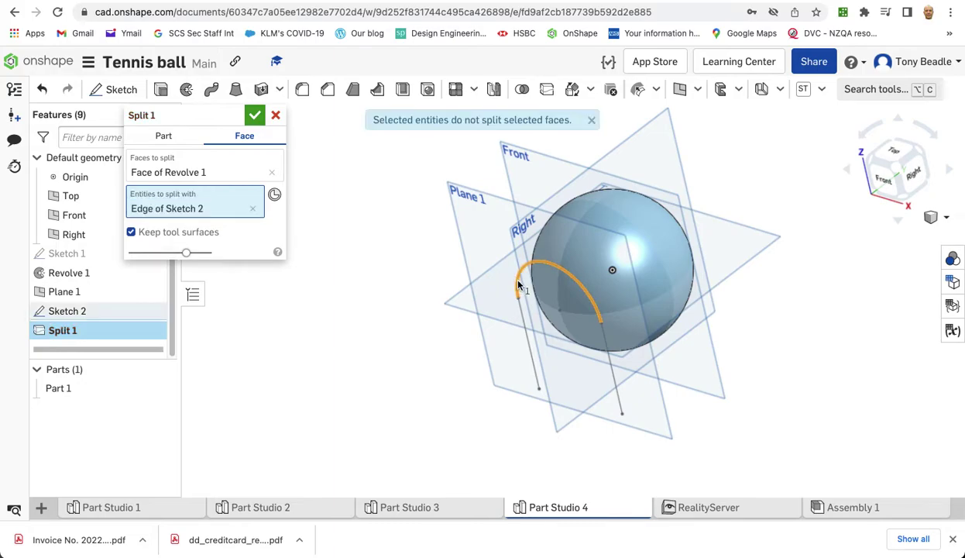
left_click(532, 358)
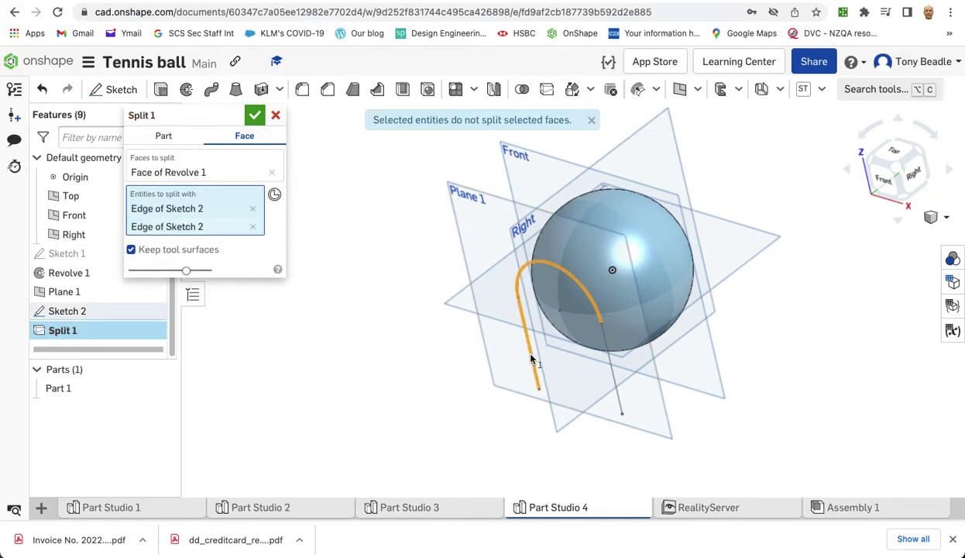
left_click(610, 369)
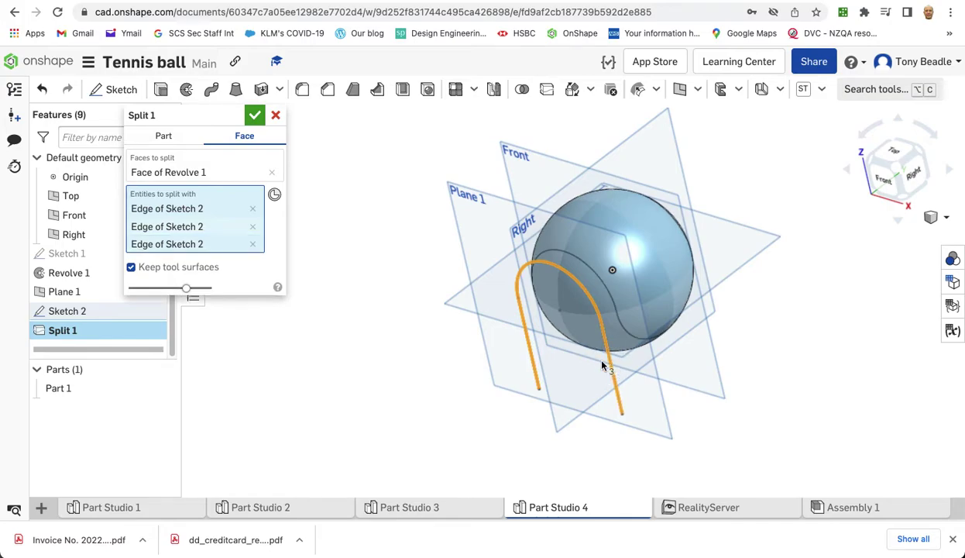
mouse_move(738, 300)
right_mouse_down()
mouse_move(753, 304)
mouse_move(784, 287)
mouse_move(682, 338)
mouse_move(769, 309)
mouse_move(751, 314)
right_mouse_up()
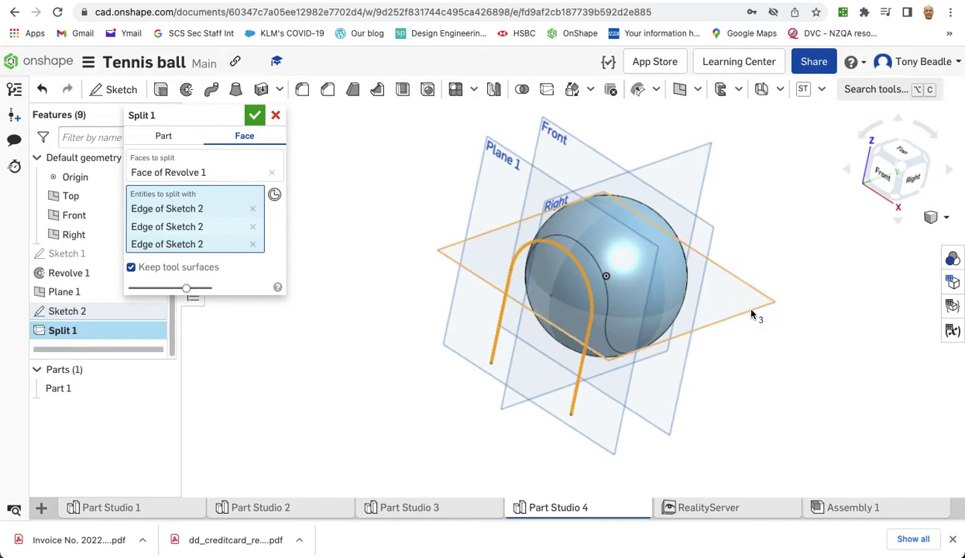
left_click(257, 116)
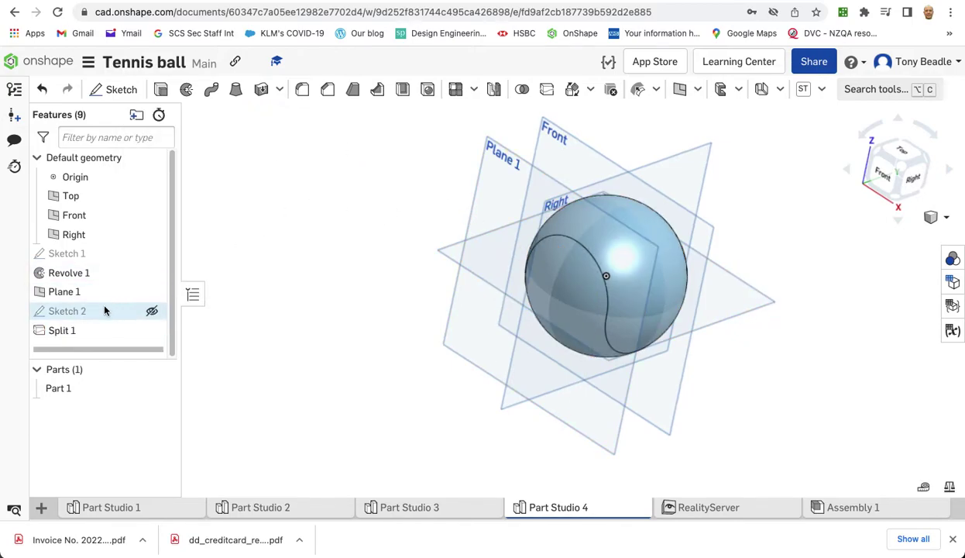
Hide the planes to examine the split line around the sphere, and show the planes again.
right_click_drag(318, 220, 306, 226)
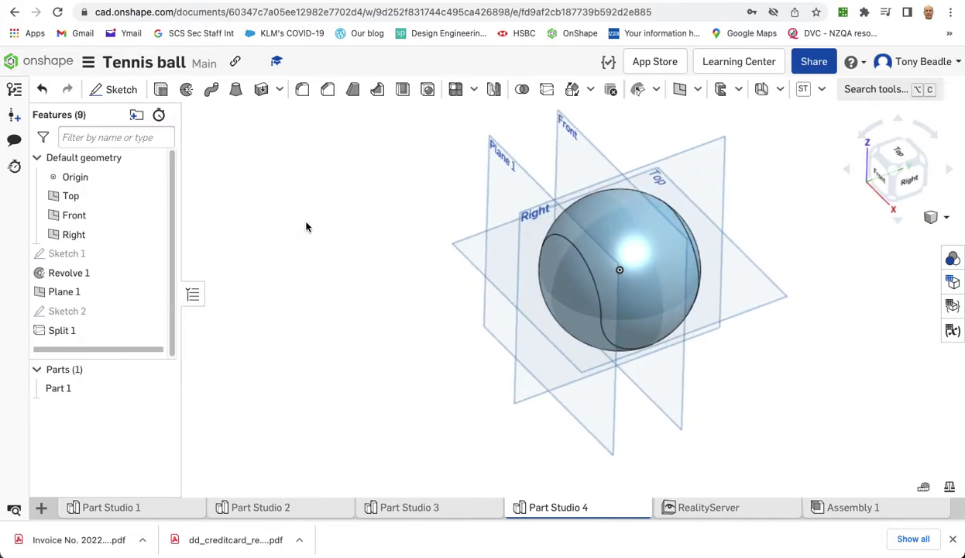
key("p")
right_click_drag(726, 293, 757, 342)
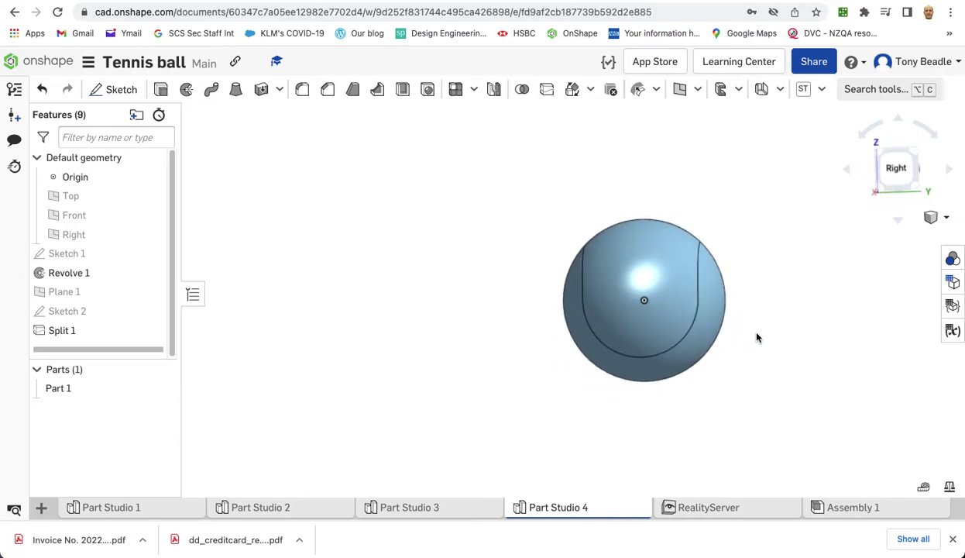
middle_click_drag(744, 314, 642, 289)
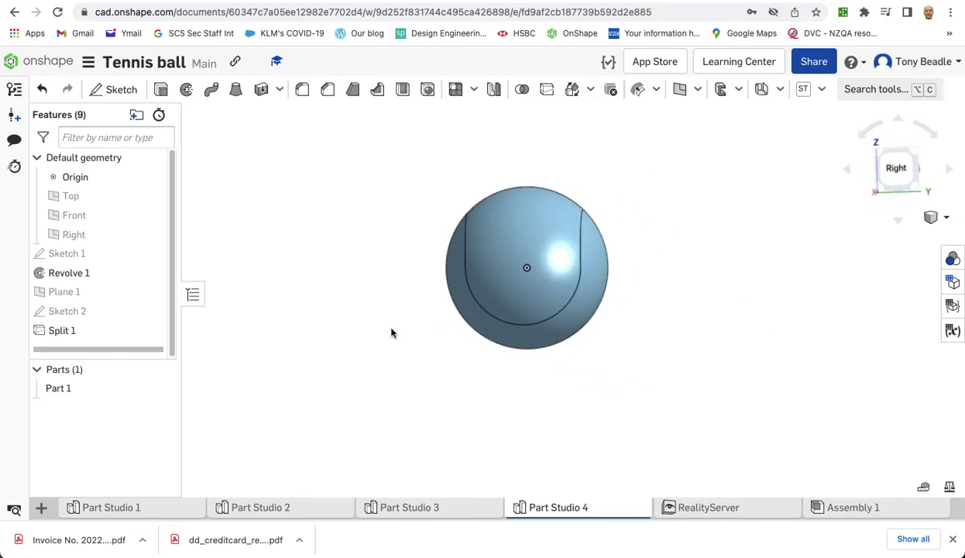
key("p")
Sketch a 3 mm diameter circle on the Right plane, centred where the right-hand split line meets the sphere's outline, and finish the sketch.
mouse_move(385, 294)
right_mouse_down()
mouse_move(438, 308)
mouse_move(386, 309)
right_mouse_up()
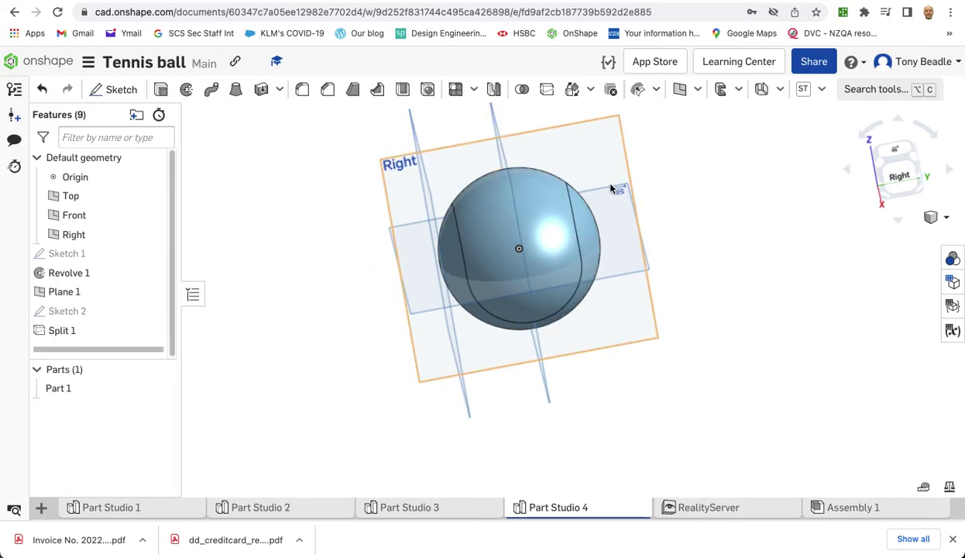
left_click(583, 149)
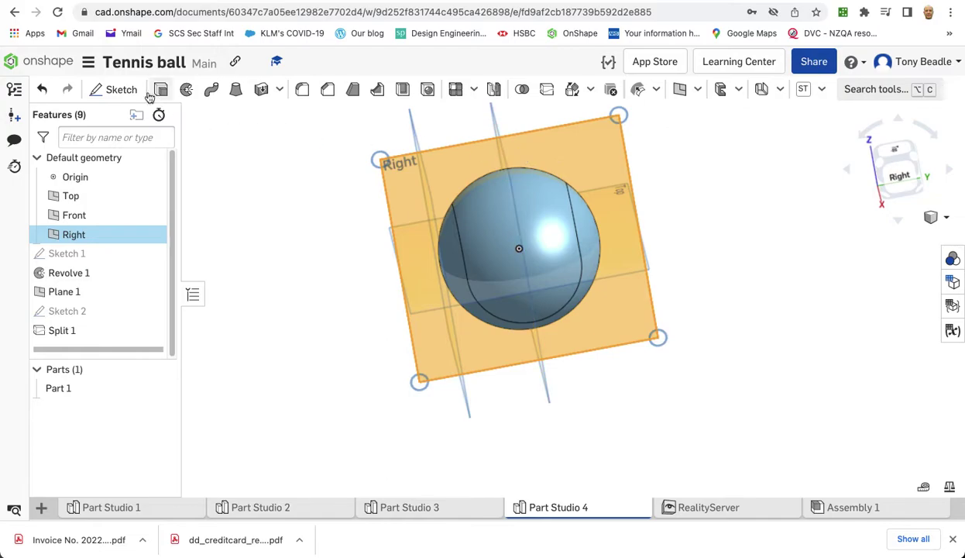
left_click(121, 93)
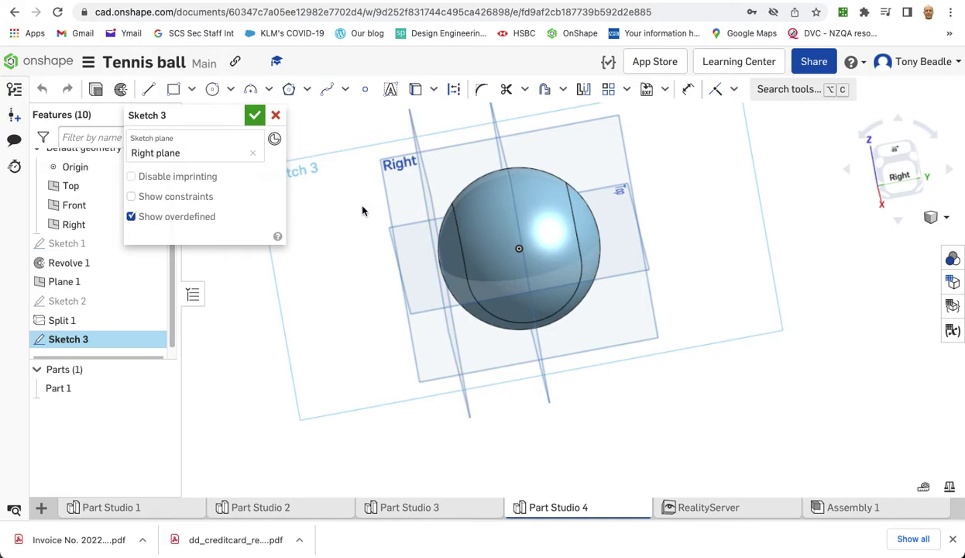
key("n")
left_click(211, 89)
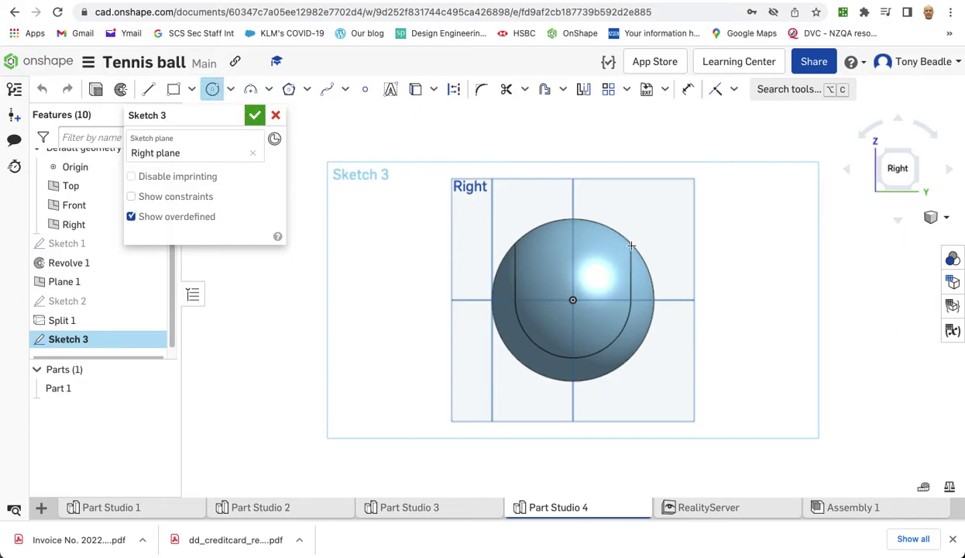
scroll(634, 246, "up", 2)
scroll(633, 246, "down", 8)
scroll(631, 246, "up", 10)
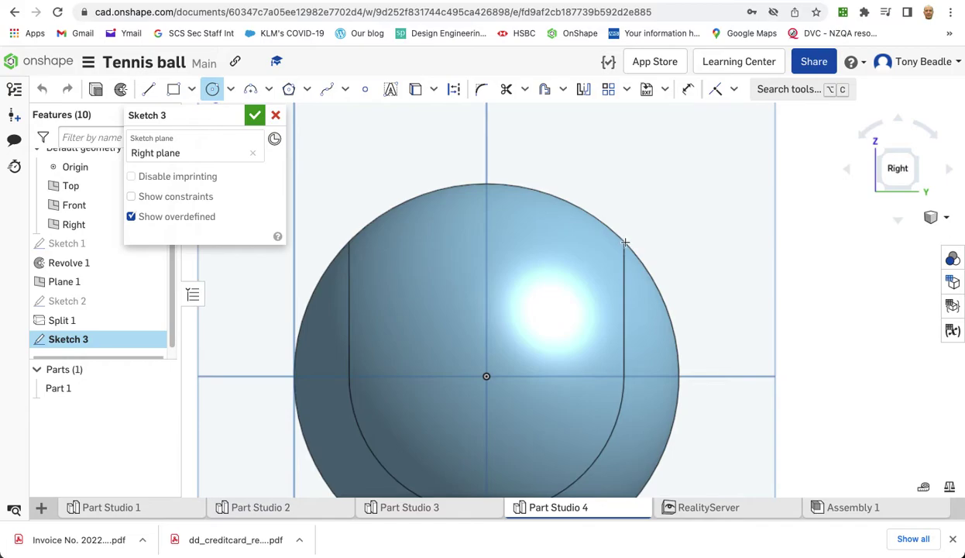
left_click(624, 241)
left_click(627, 247)
type("3")
key("Return")
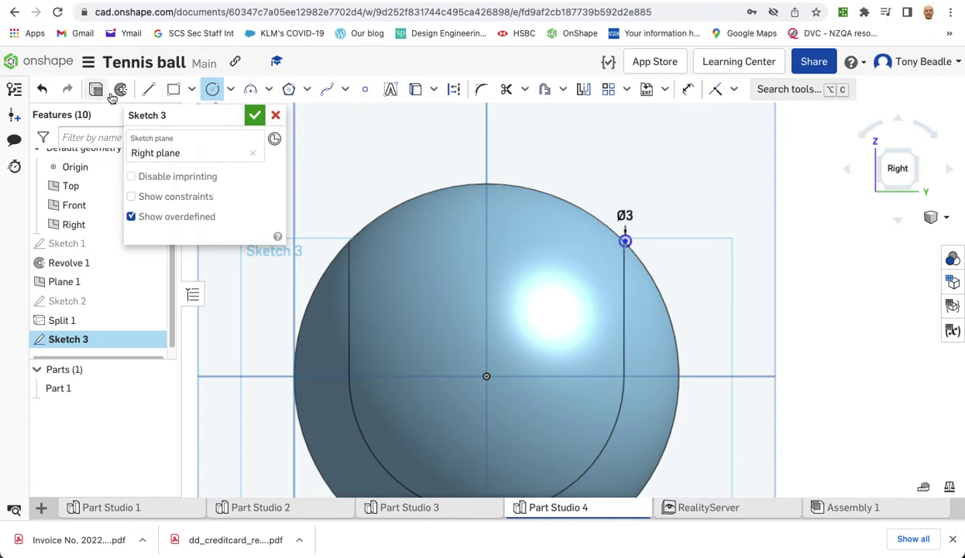
left_click(254, 115)
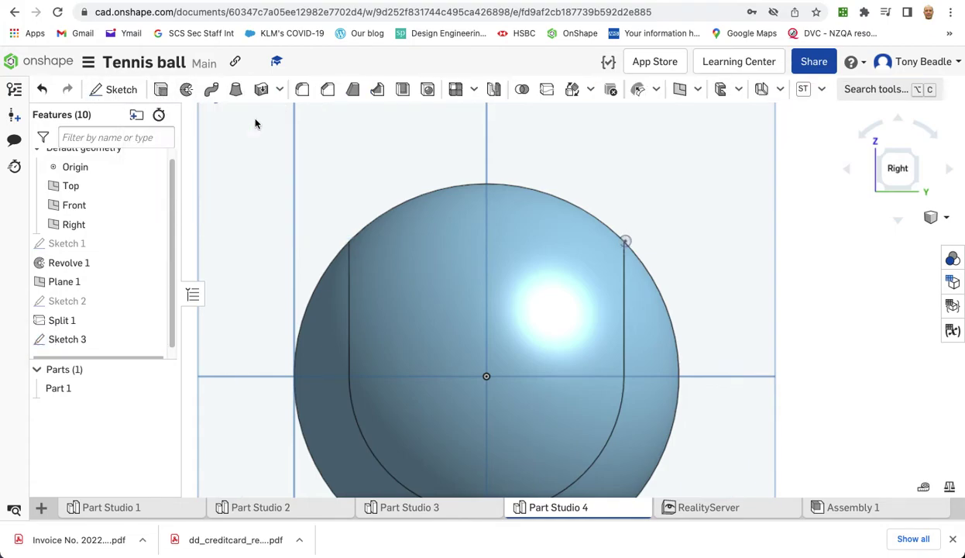
Set up a solid sweep of the 3 mm circle along the split seam's right line, arc and left line.
left_click(211, 91)
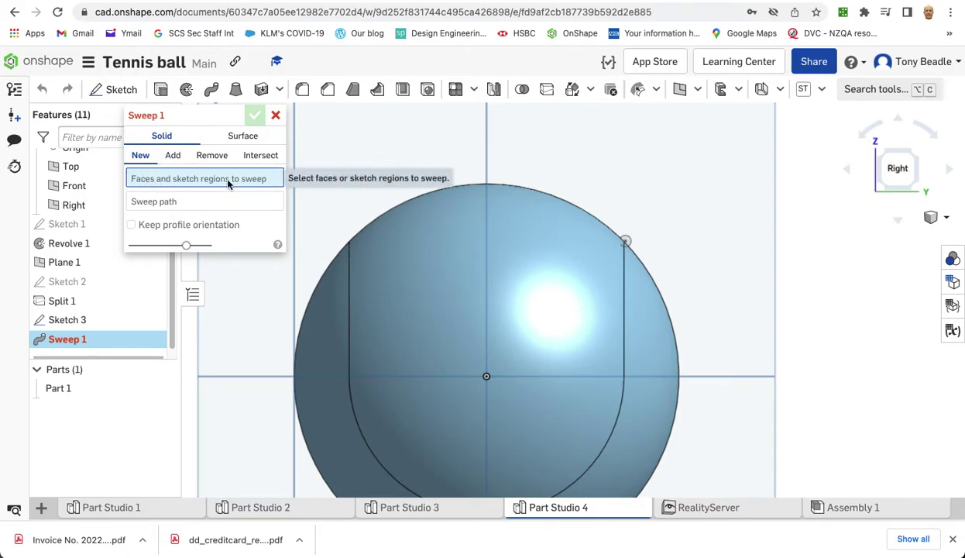
left_click(626, 242)
left_click(182, 221)
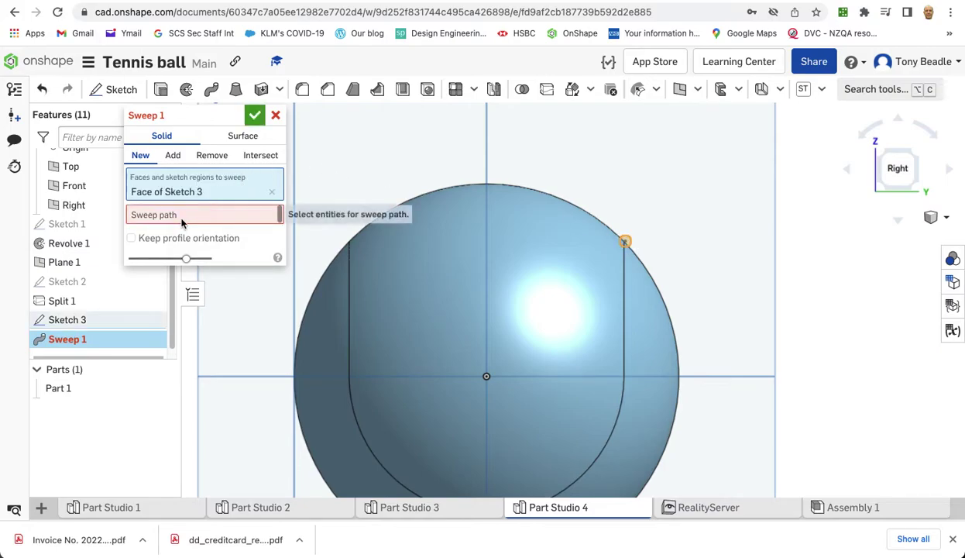
left_click(182, 221)
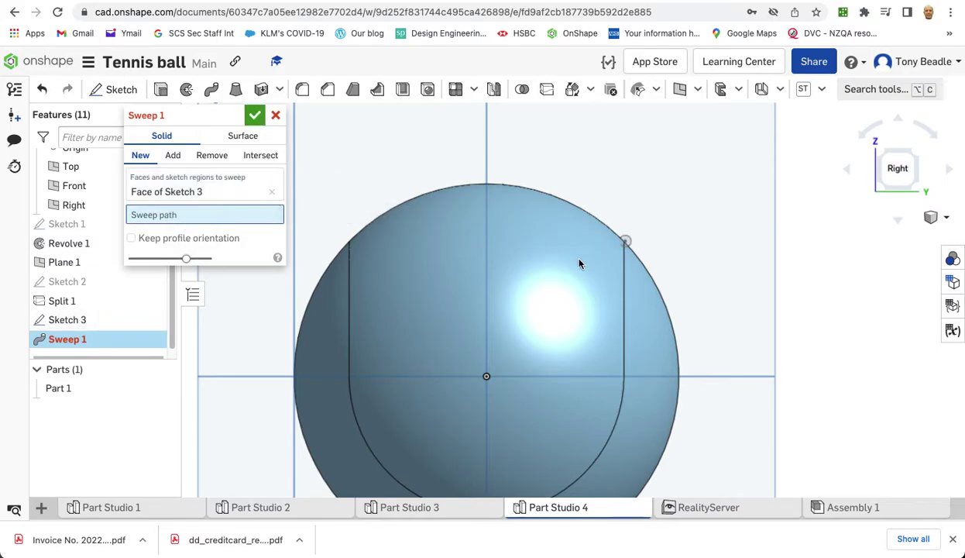
left_click(624, 290)
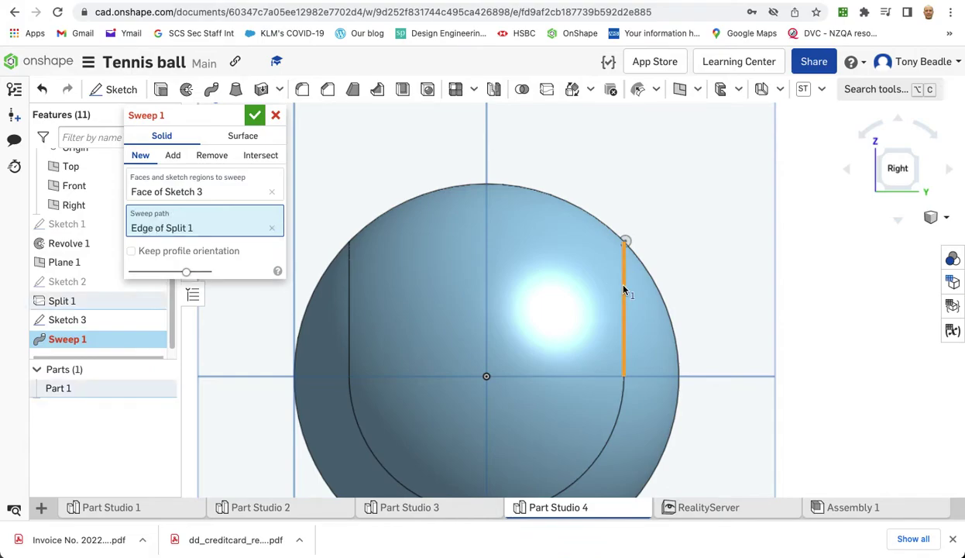
left_click(620, 401)
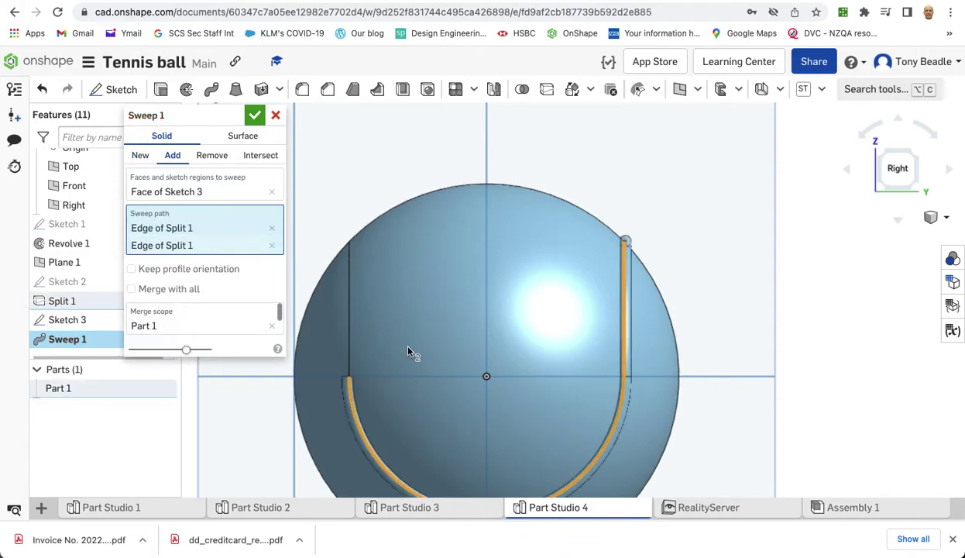
left_click(345, 332)
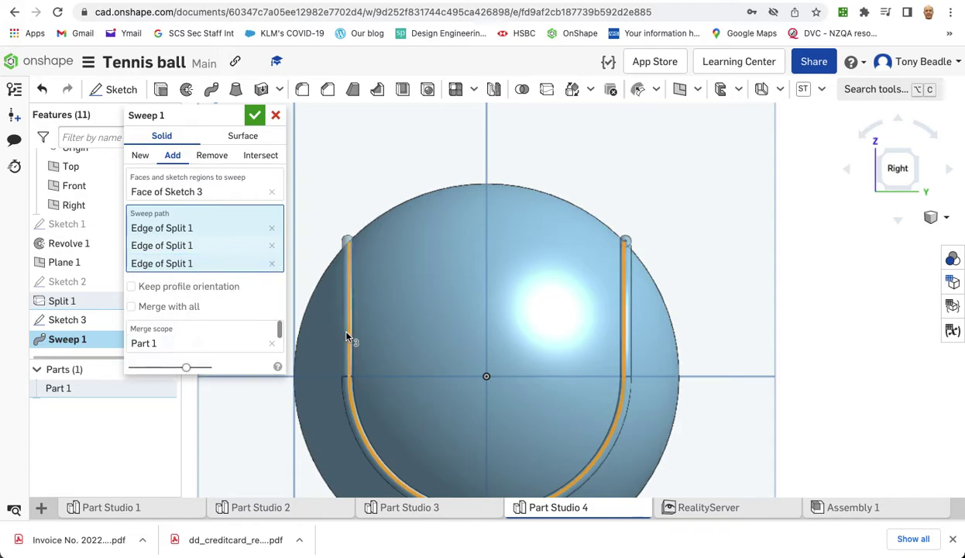
Add the seam's remaining edge on the far side to the sweep path and apply the sweep as a Remove cut.
right_click_drag(387, 177, 473, 193)
left_click(316, 373)
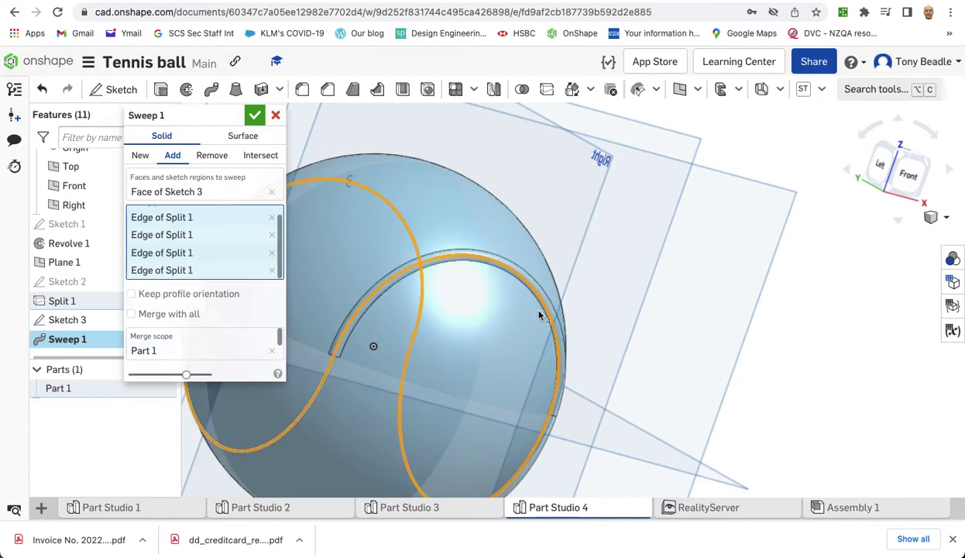
right_click_drag(663, 349, 569, 351)
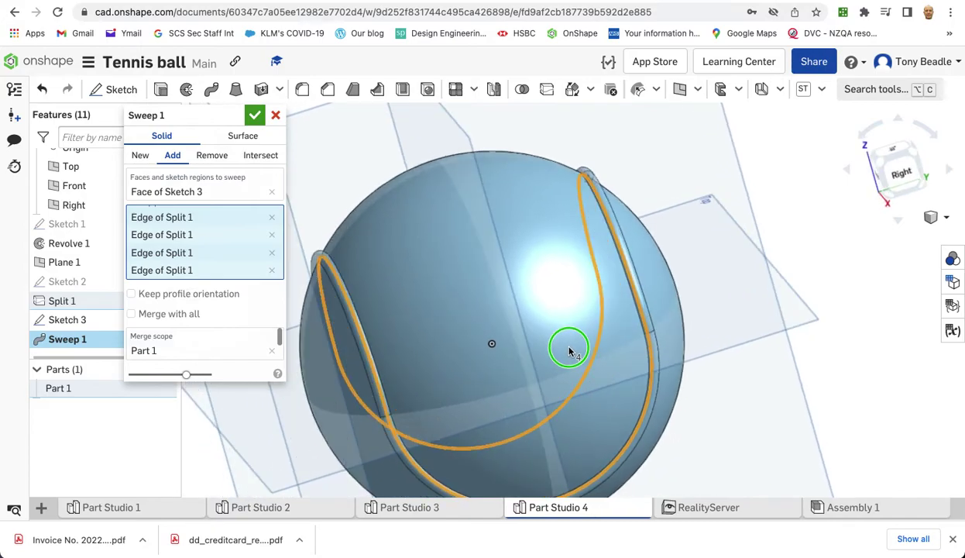
left_click(221, 158)
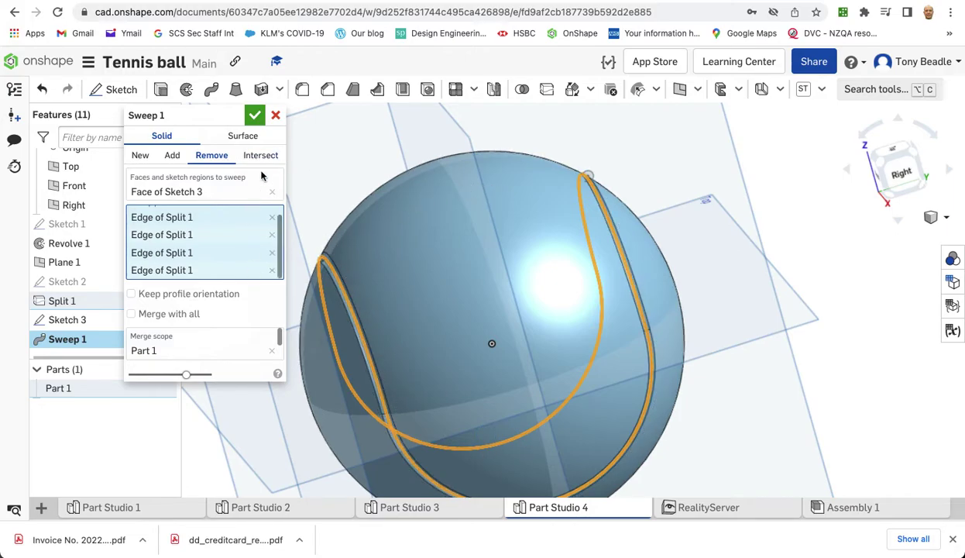
left_click(256, 116)
Hide the planes and examine the swept groove around the ball.
scroll(457, 274, "down", 3)
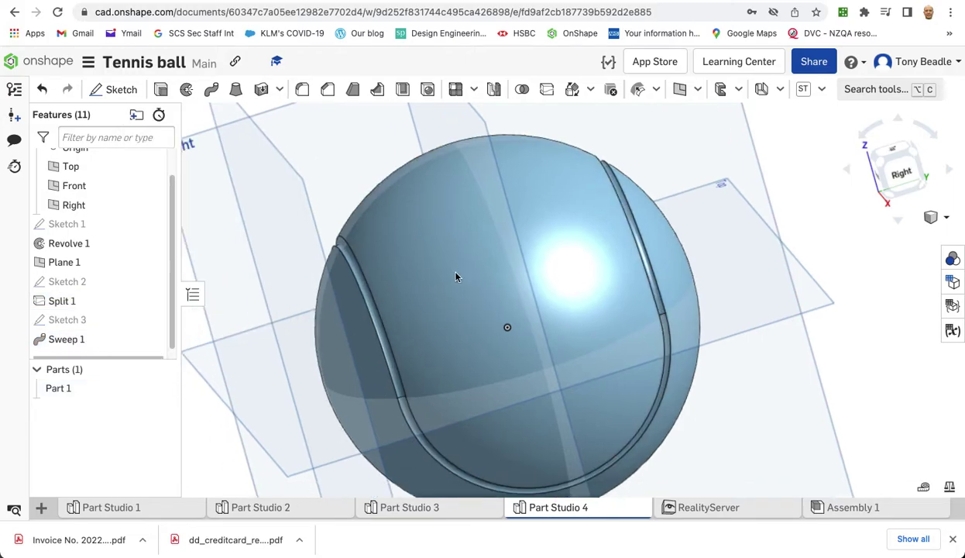
mouse_move(690, 398)
right_mouse_down()
mouse_move(629, 433)
mouse_move(681, 470)
mouse_move(694, 420)
mouse_move(673, 407)
right_mouse_up()
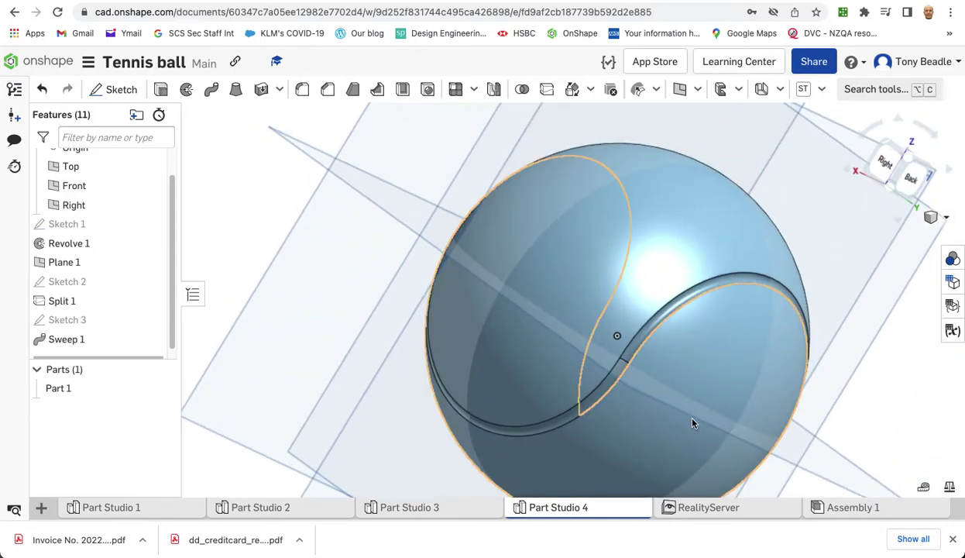
key("p")
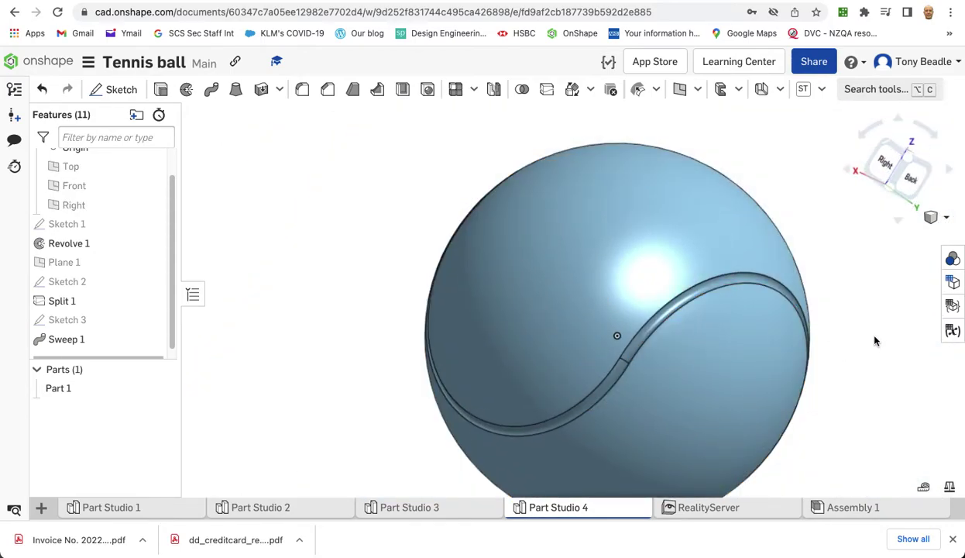
scroll(850, 326, "up", 2)
scroll(812, 284, "down", 3)
right_click_drag(854, 324, 842, 289)
scroll(810, 304, "up", 1)
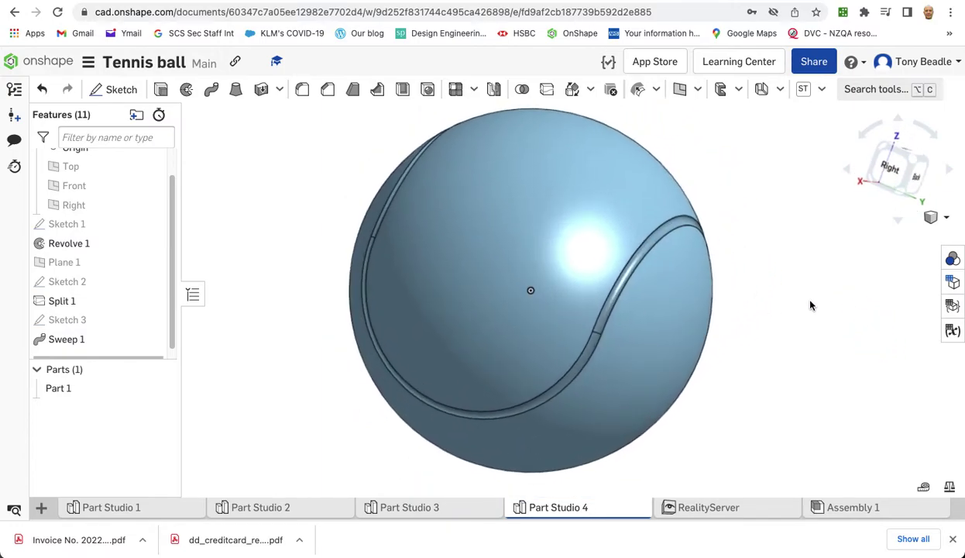
scroll(775, 308, "down", 1)
scroll(778, 309, "down", 1)
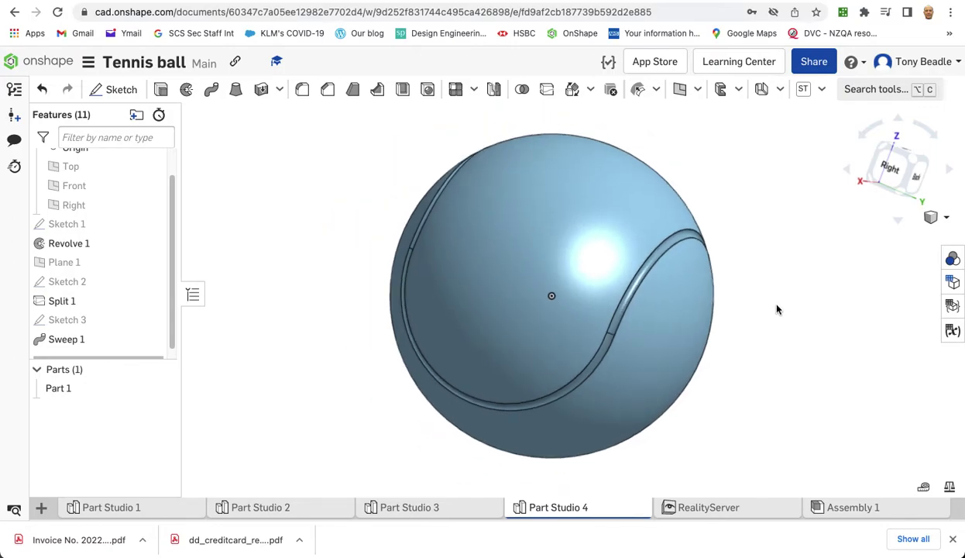
right_click(71, 390)
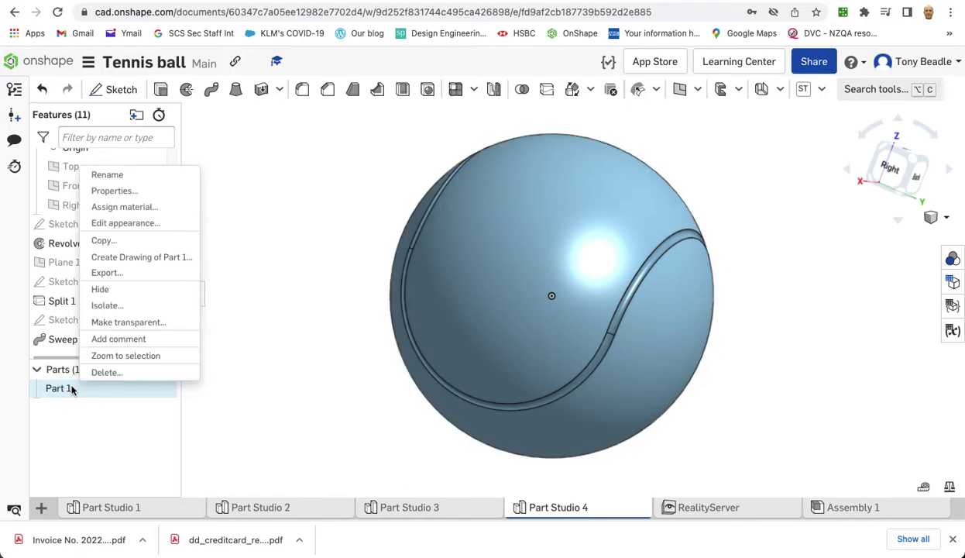
left_click(128, 224)
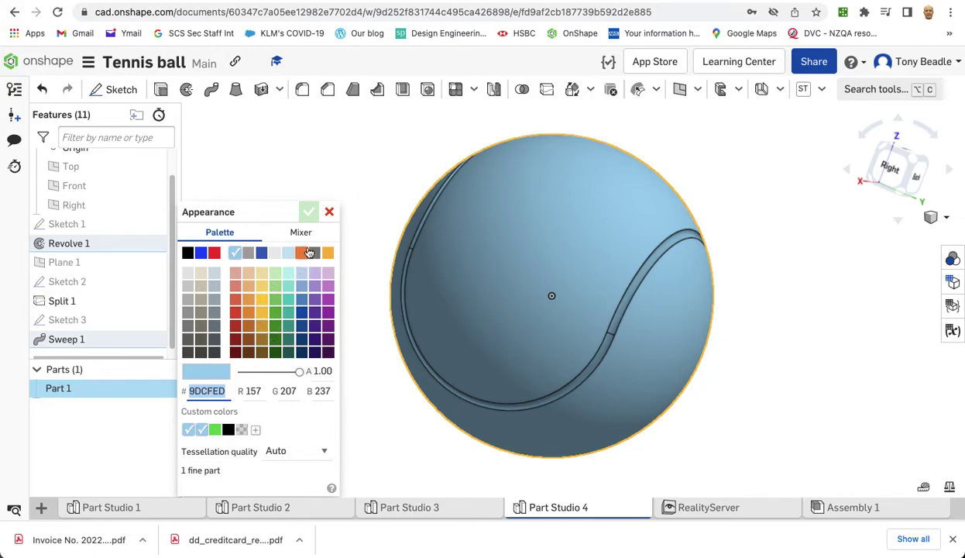
left_click(299, 234)
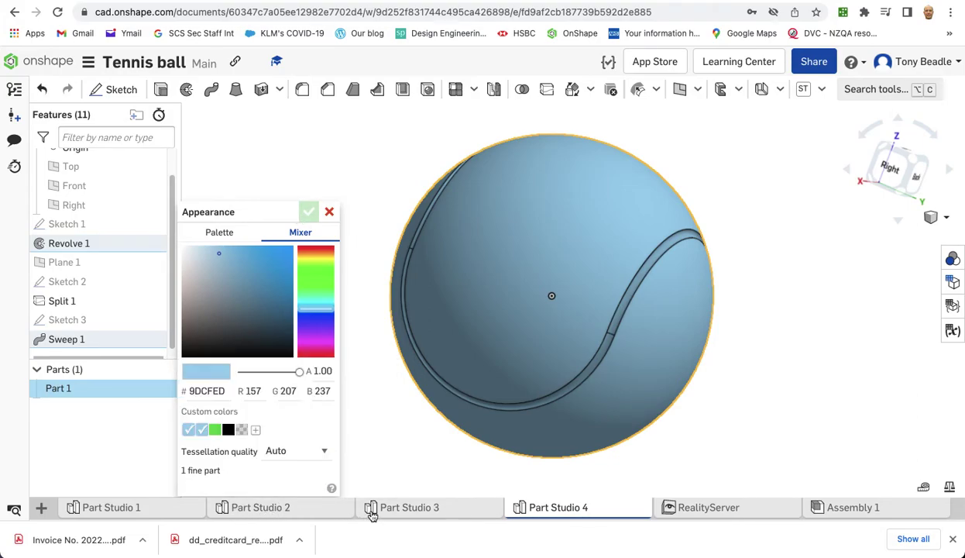
Look up the hex colour code of the yellow ball's appearance in Part Studio 2.
left_click(323, 513)
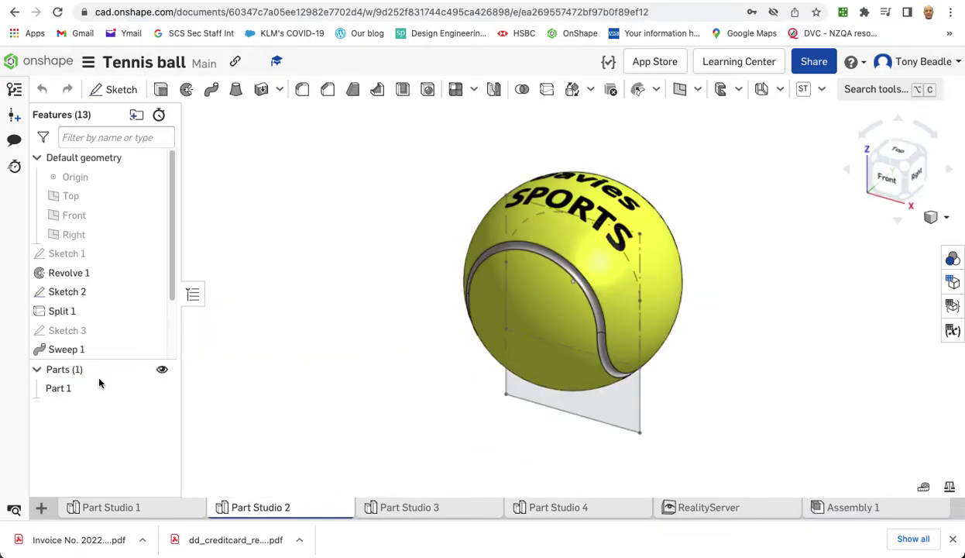
right_click(63, 393)
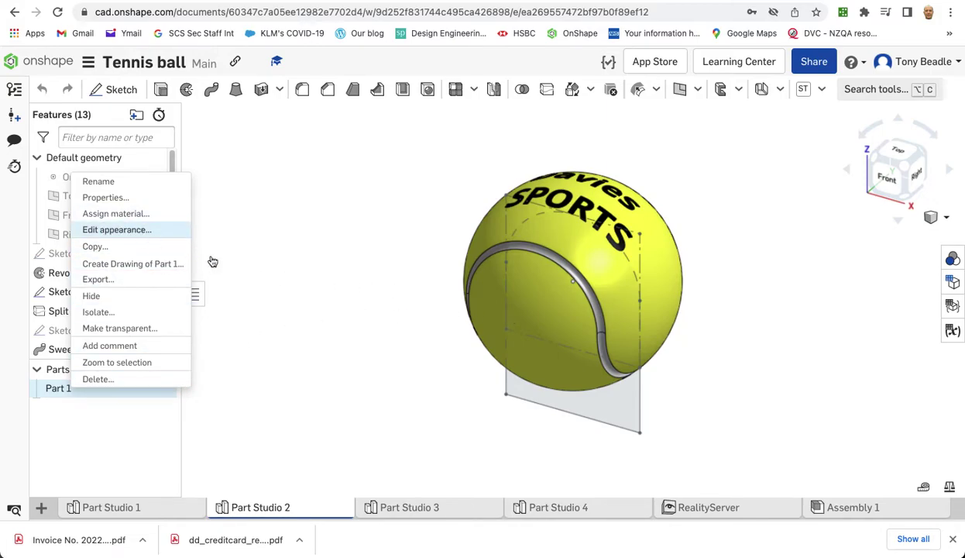
left_click(116, 230)
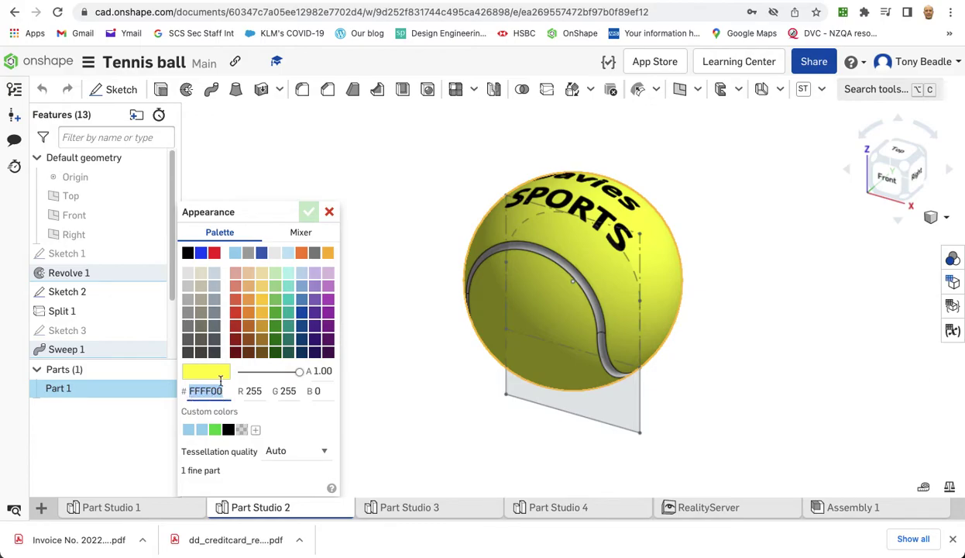
left_click(309, 211)
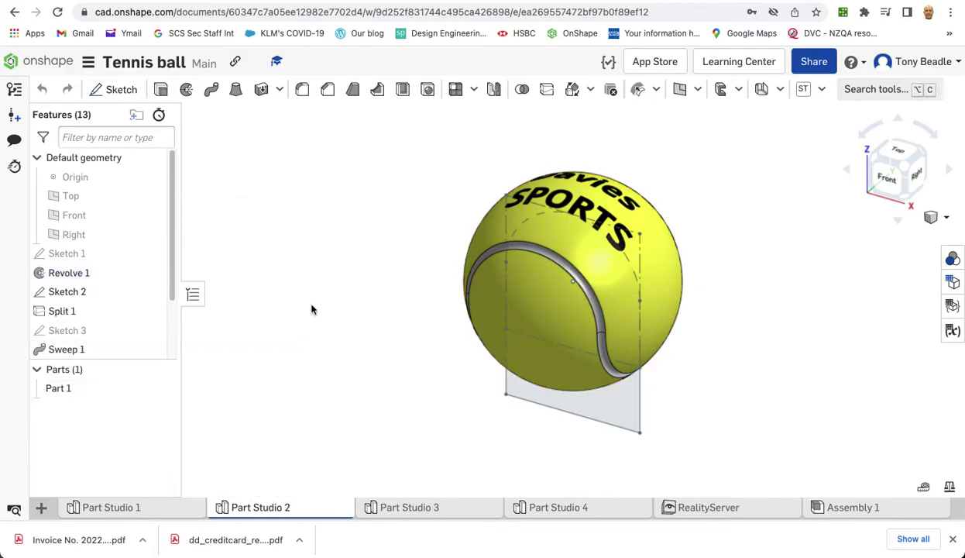
Return to Part Studio 4 and set Part 1's appearance colour to hex FFF000.
left_click(581, 507)
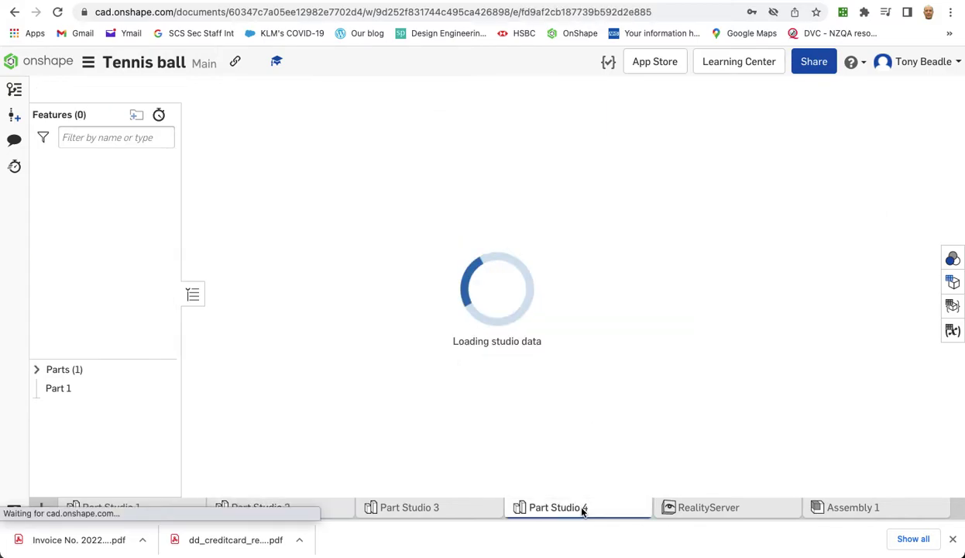
right_click(66, 383)
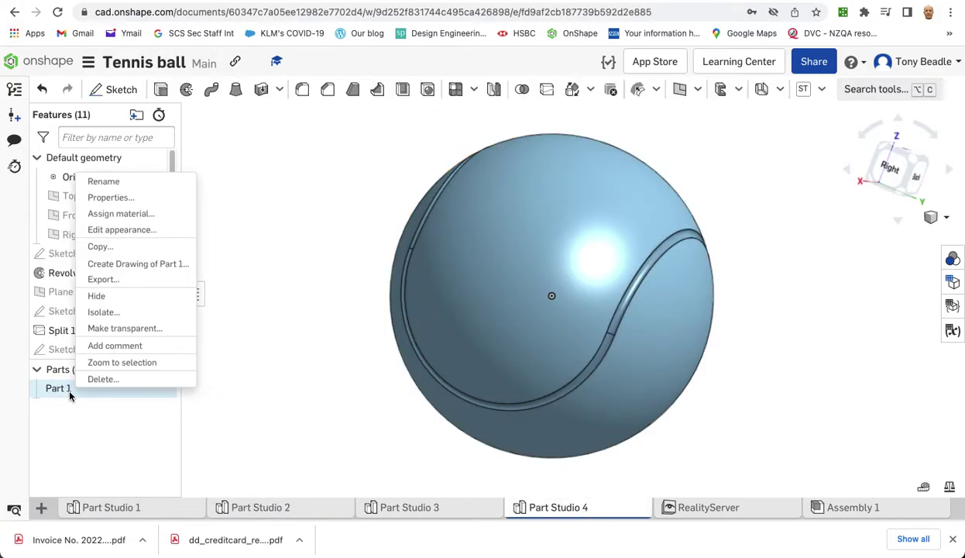
left_click(109, 230)
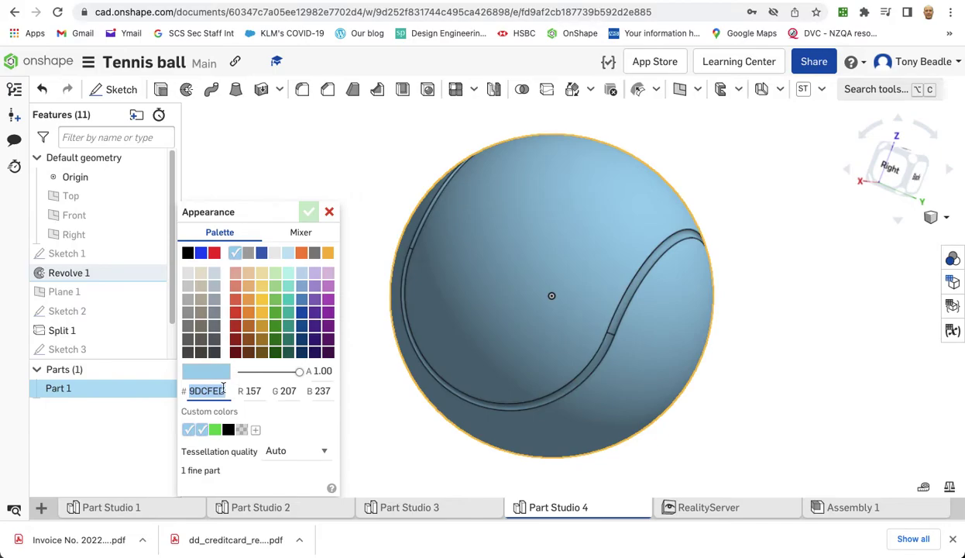
type("FF")
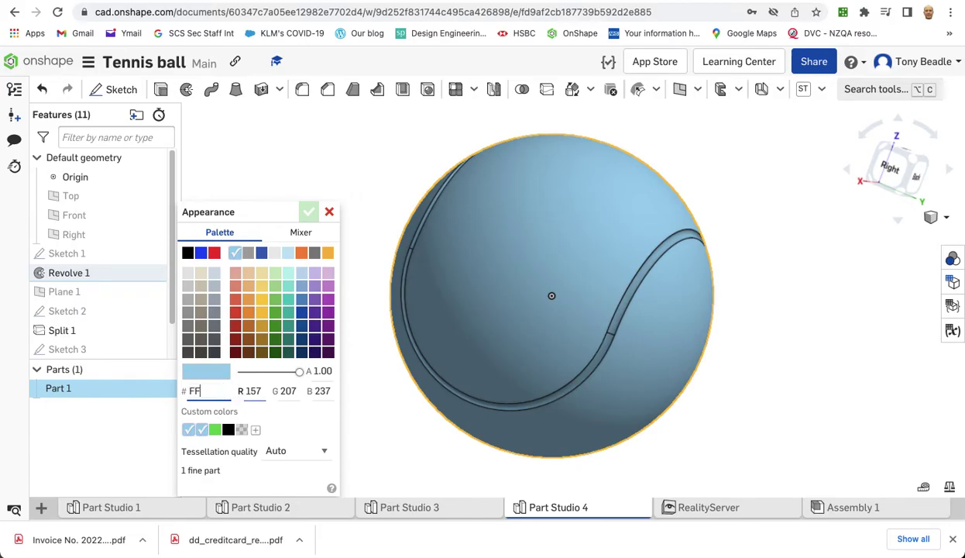
type("F000")
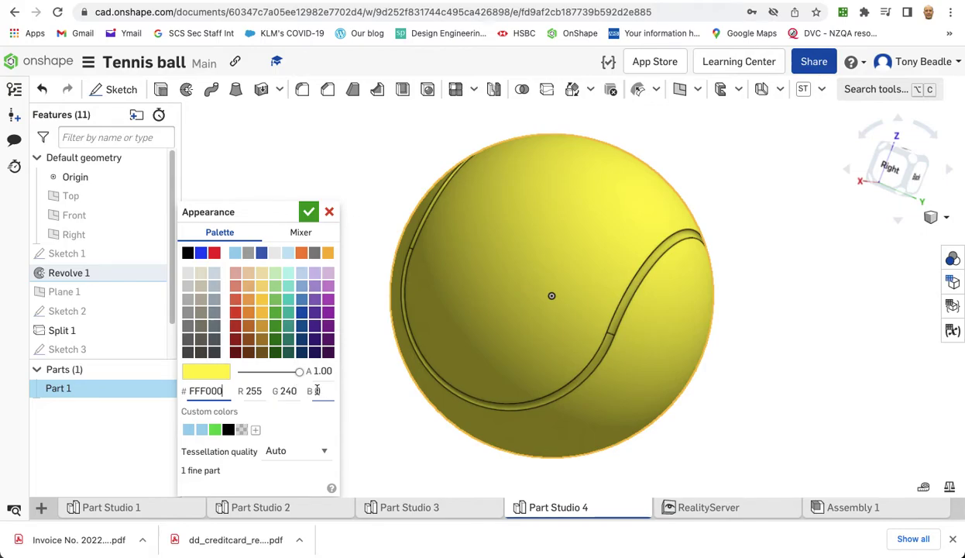
left_click(309, 212)
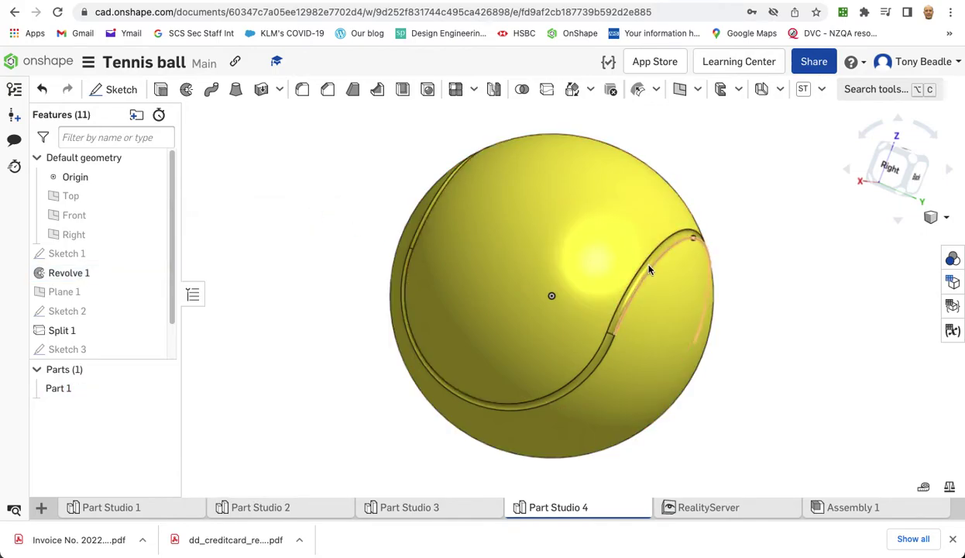
scroll(648, 267, "up", 2)
scroll(648, 267, "down", 4)
scroll(647, 271, "up", 10)
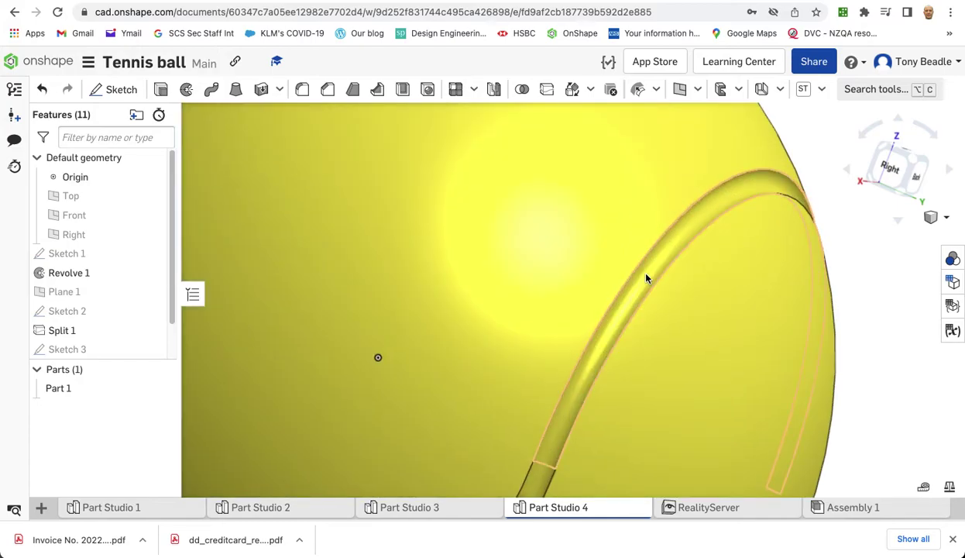
left_click(646, 275)
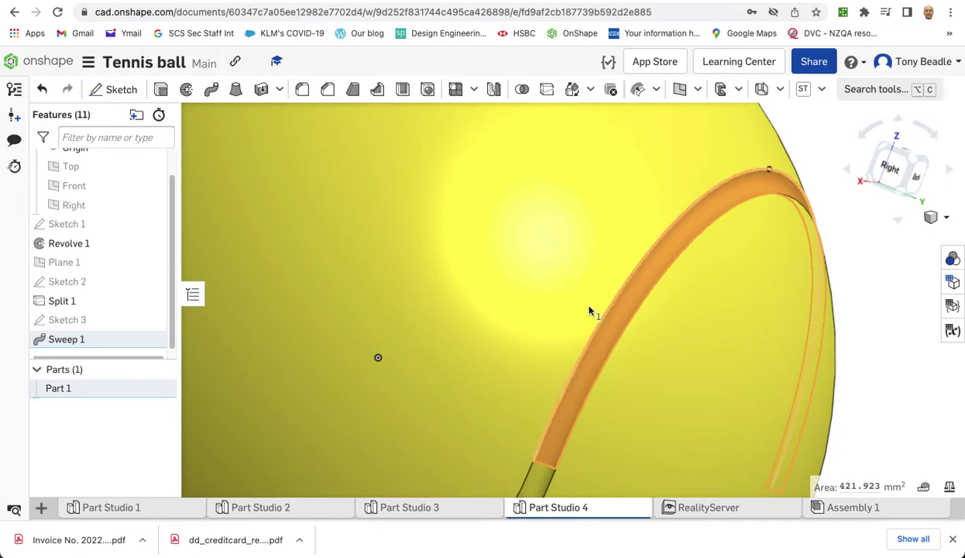
mouse_move(491, 339)
right_mouse_down()
mouse_move(539, 183)
mouse_move(575, 345)
right_mouse_up()
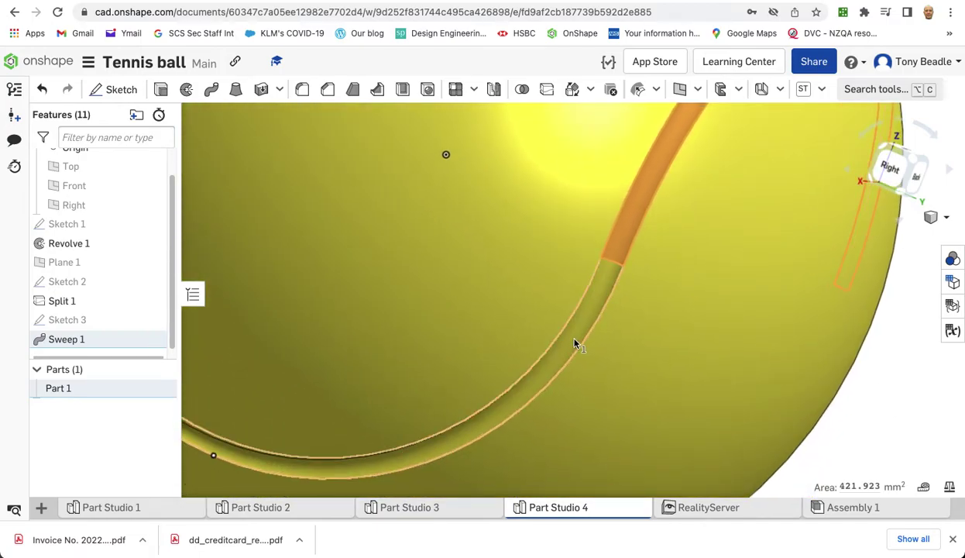
left_click(573, 343)
mouse_move(478, 276)
right_mouse_down()
mouse_move(701, 337)
mouse_move(526, 292)
mouse_move(453, 484)
mouse_move(260, 329)
mouse_move(341, 302)
mouse_move(760, 465)
mouse_move(745, 414)
mouse_move(607, 241)
mouse_move(661, 370)
right_mouse_up()
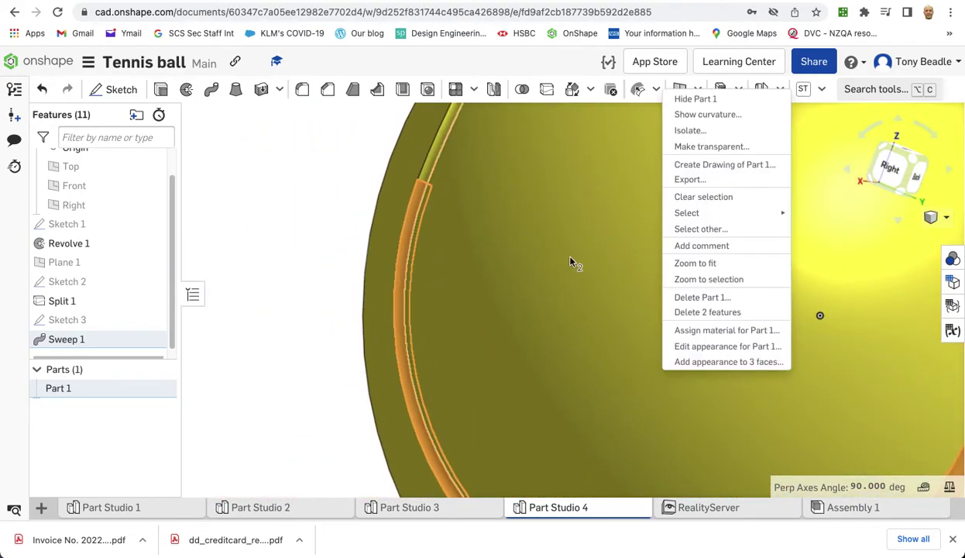
left_click(435, 164)
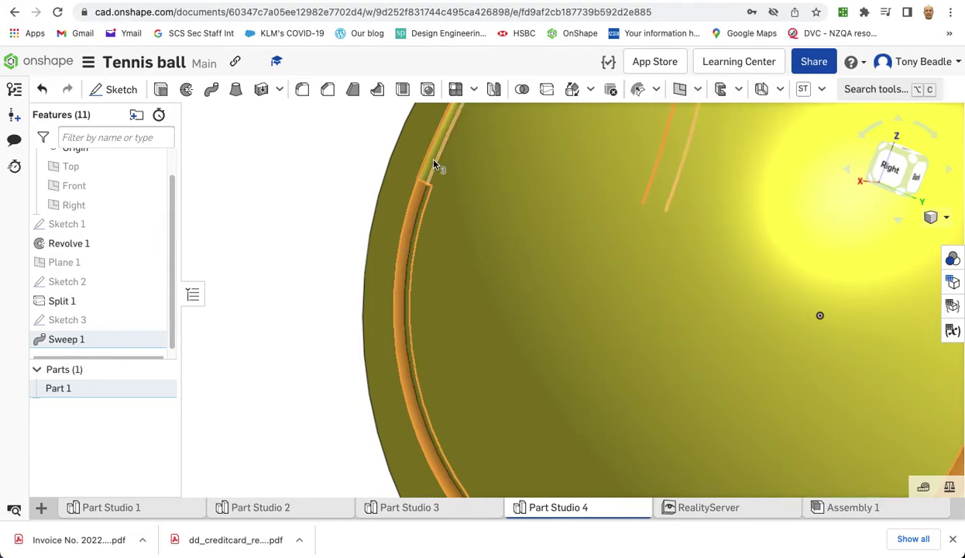
middle_click_drag(463, 171, 511, 343)
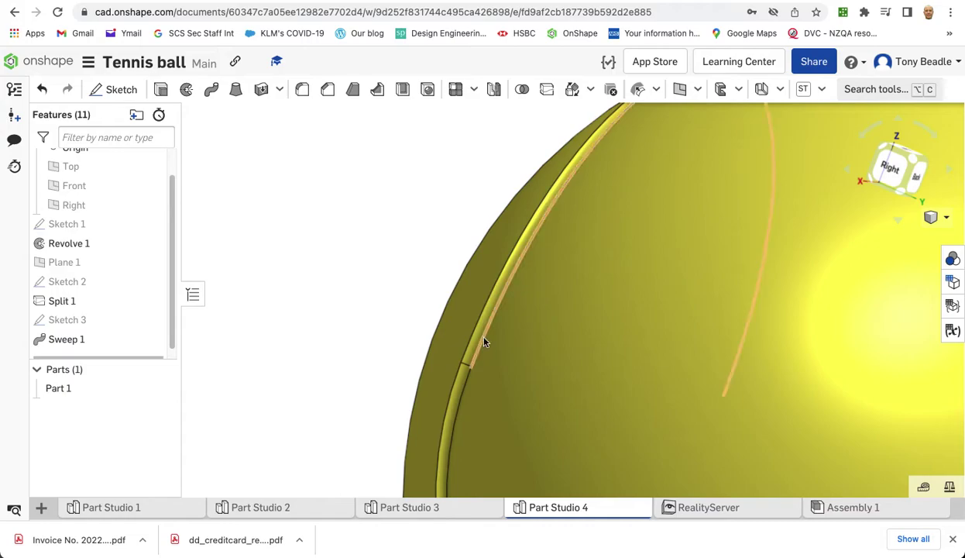
scroll(469, 323, "down", 5)
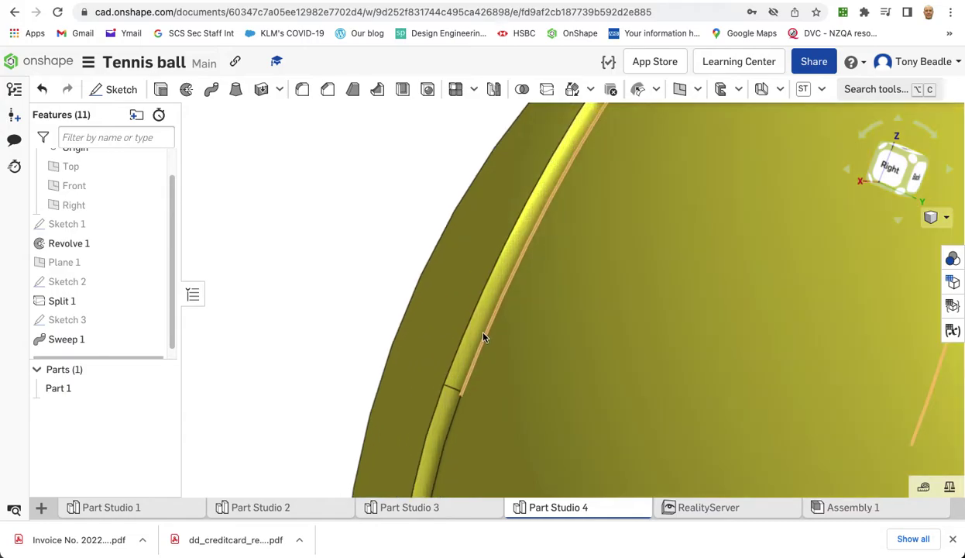
middle_click_drag(540, 305, 507, 242)
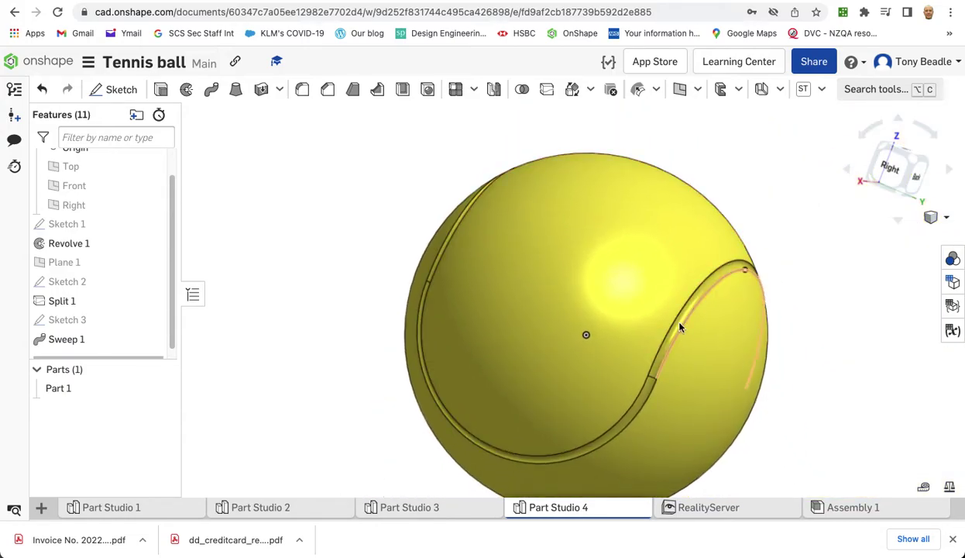
Select all four faces of the swept seam groove around the ball.
scroll(678, 326, "up", 3)
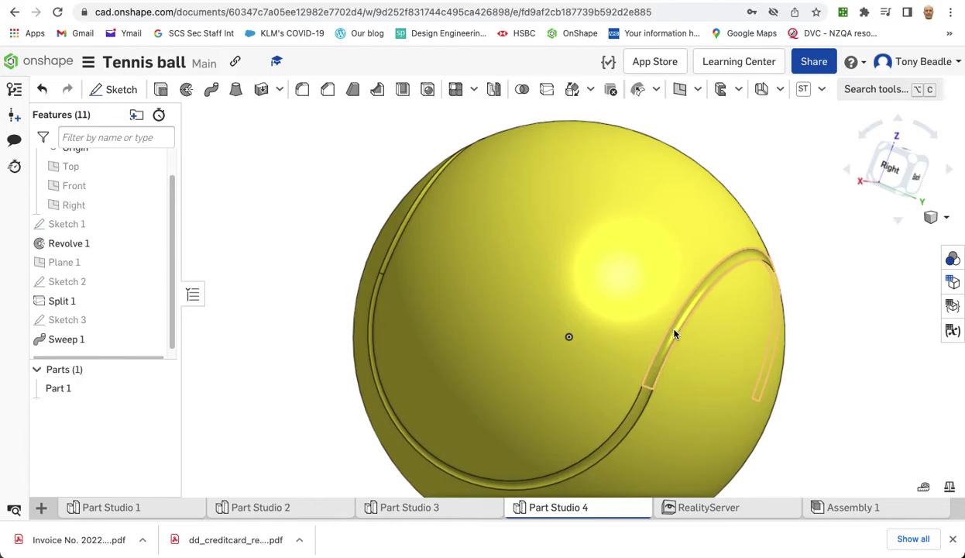
left_click(675, 334)
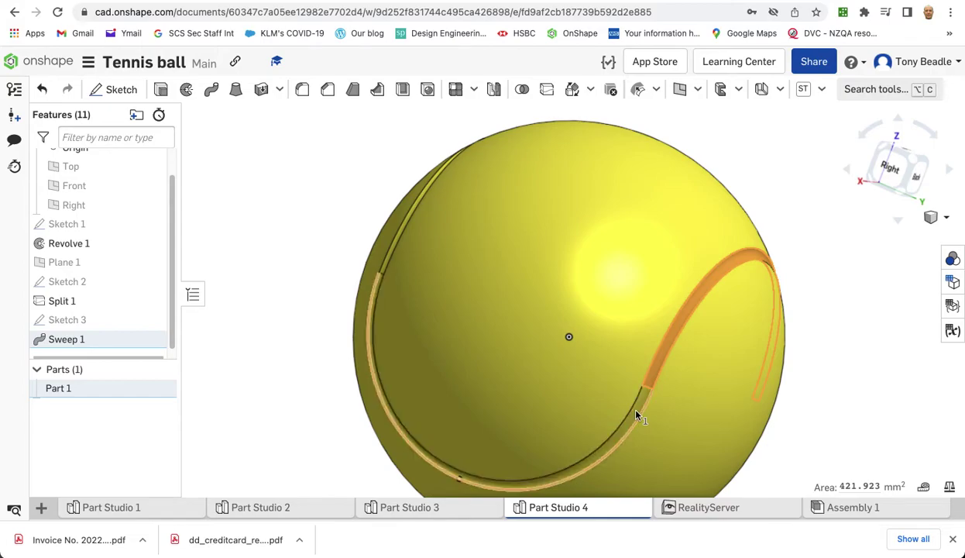
scroll(636, 414, "down", 3)
scroll(636, 416, "up", 4)
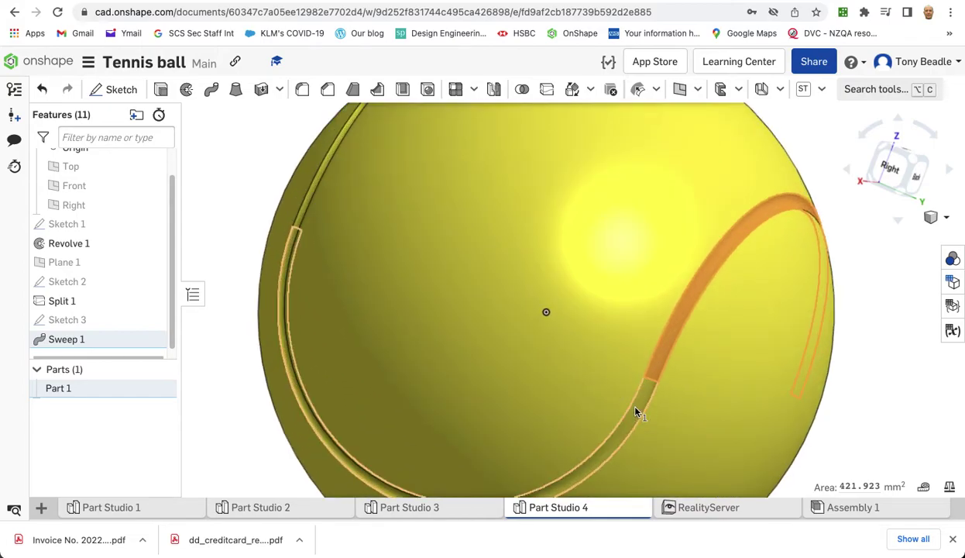
left_click(536, 316)
right_click_drag(331, 194, 491, 319)
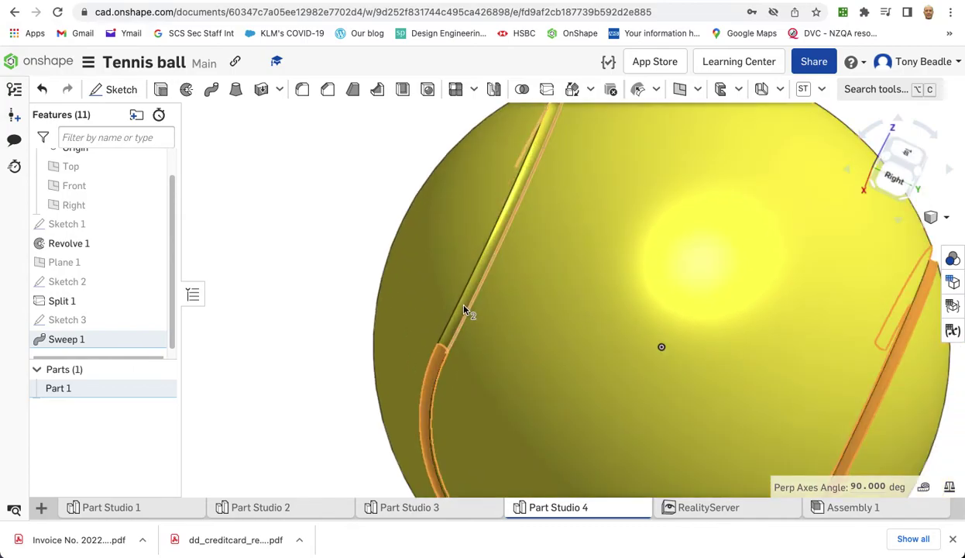
left_click(463, 310)
right_click_drag(708, 220, 657, 301)
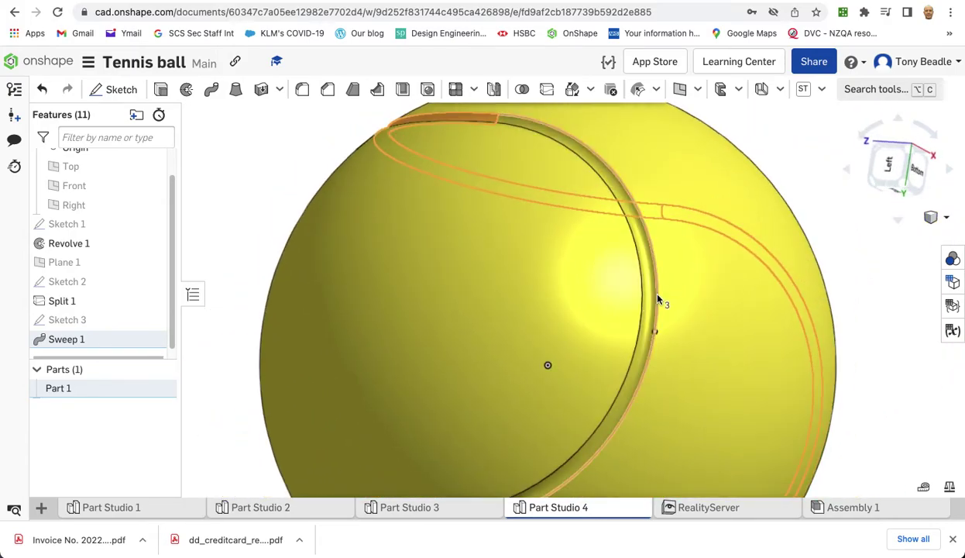
left_click(654, 303)
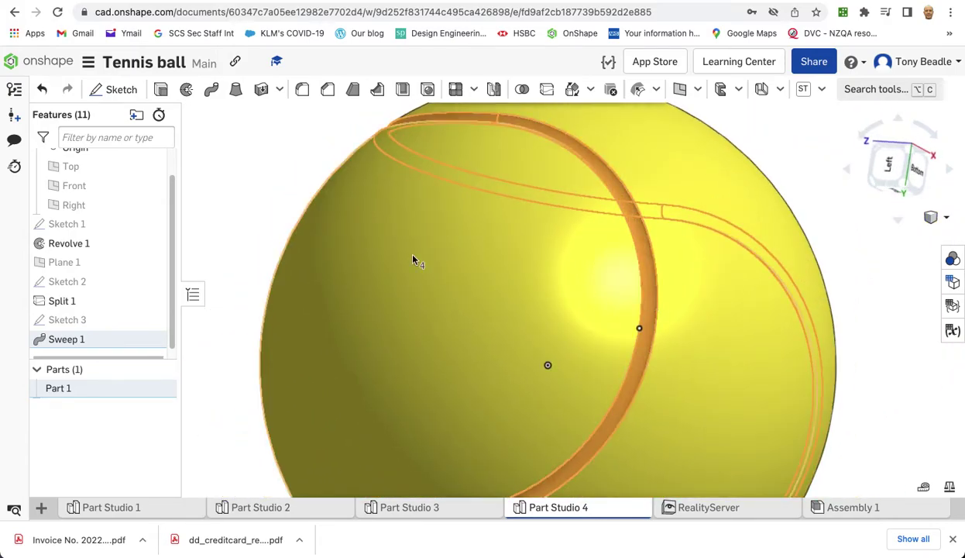
Add a face appearance in light grey EAEAEA to the four selected groove faces.
right_click(649, 280)
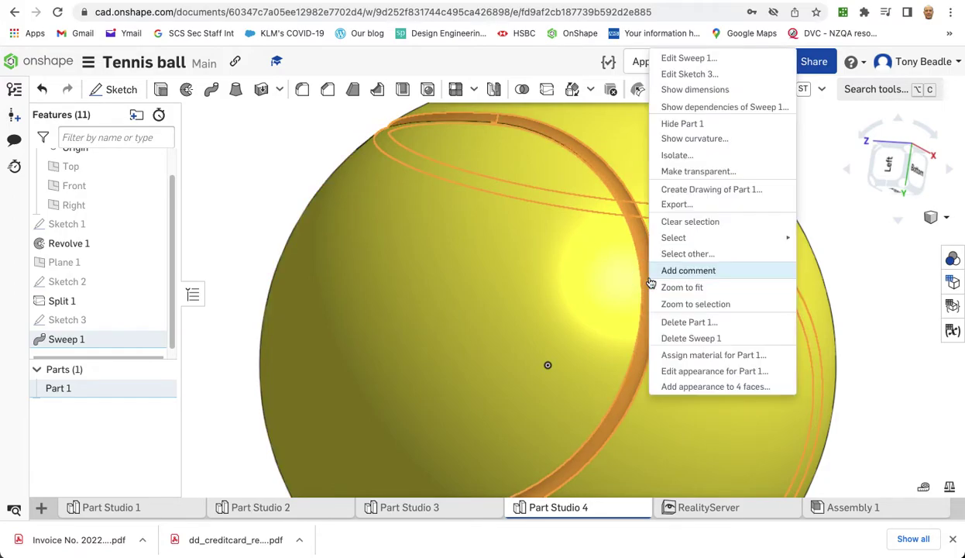
left_click(686, 387)
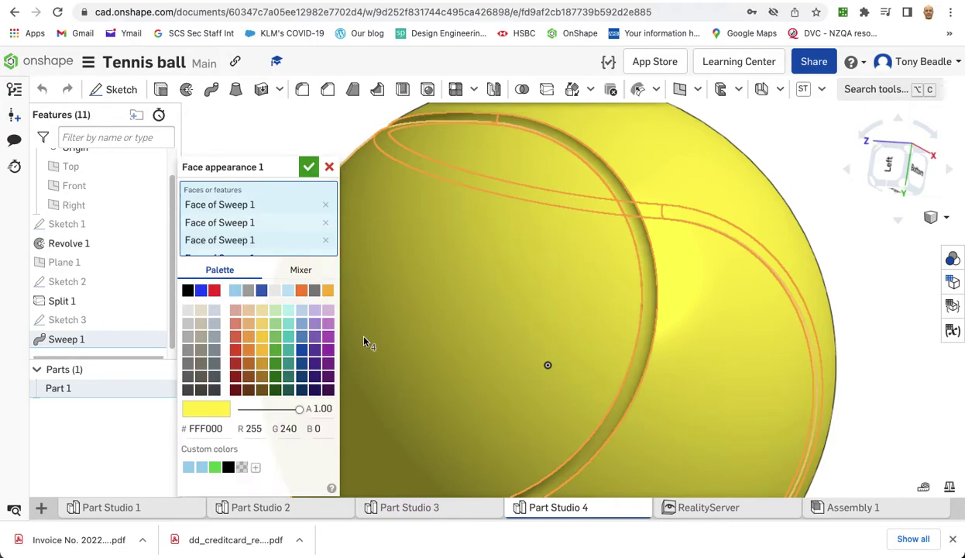
left_click(275, 290)
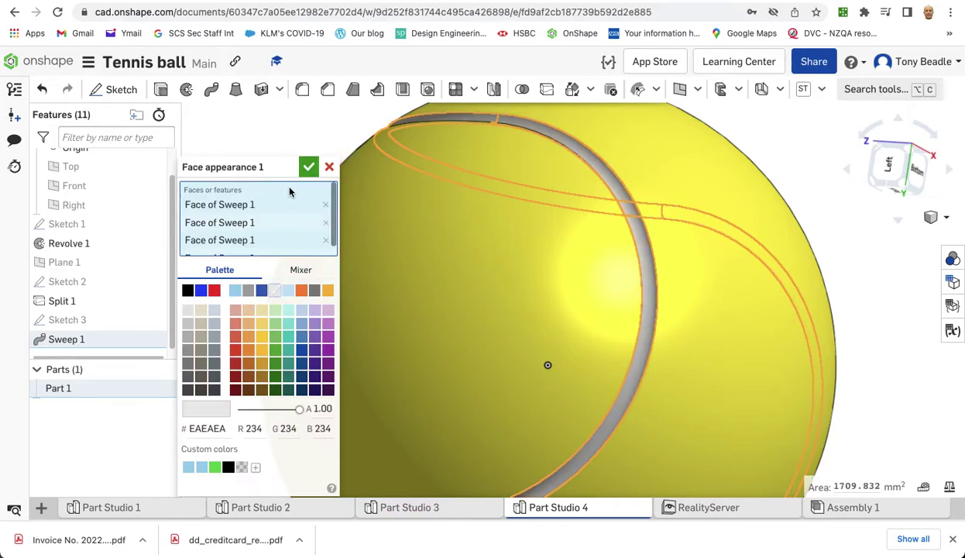
left_click(309, 166)
Show the planes and start a new sketch on Plane 1, viewed normal to the sketch plane.
right_click_drag(248, 196, 682, 379)
scroll(518, 248, "down", 5)
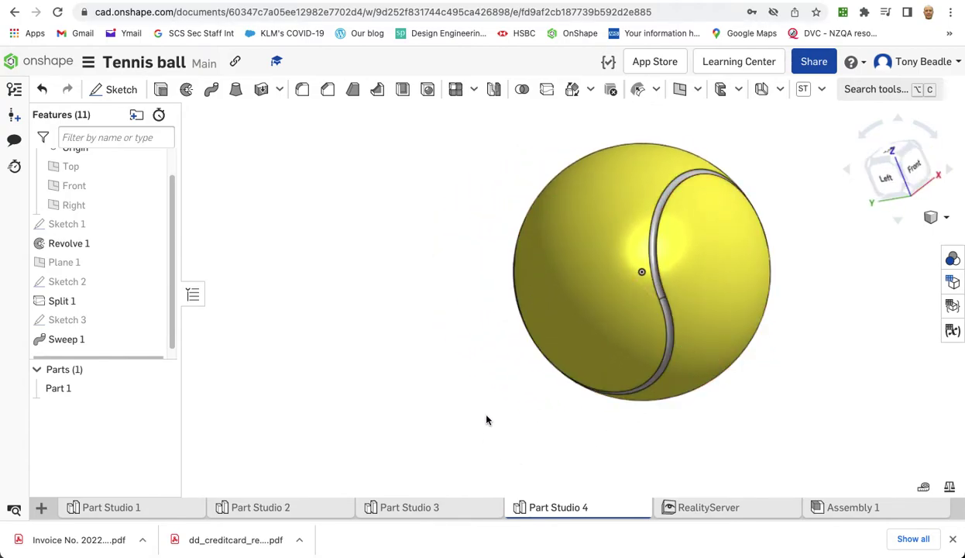
key("p")
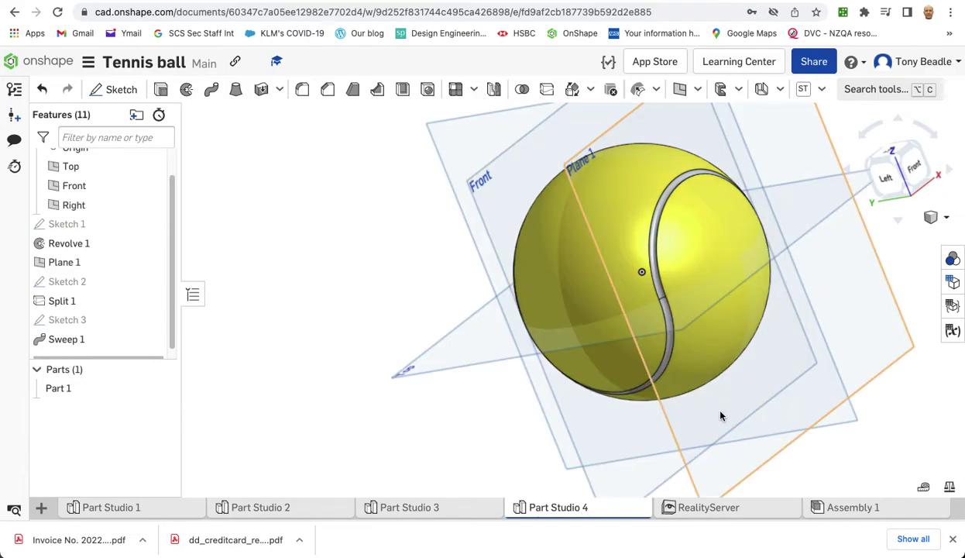
right_click_drag(475, 307, 370, 268)
left_click(567, 202)
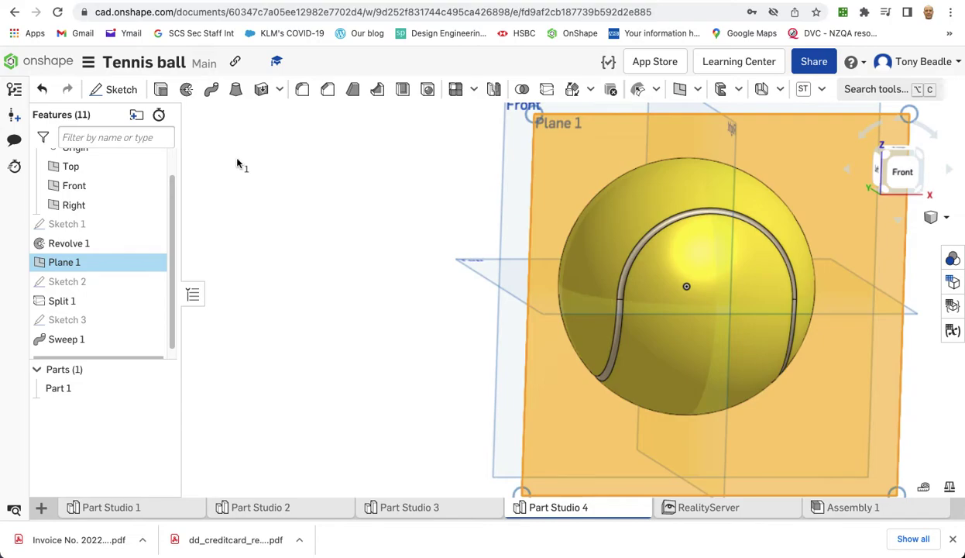
left_click(125, 91)
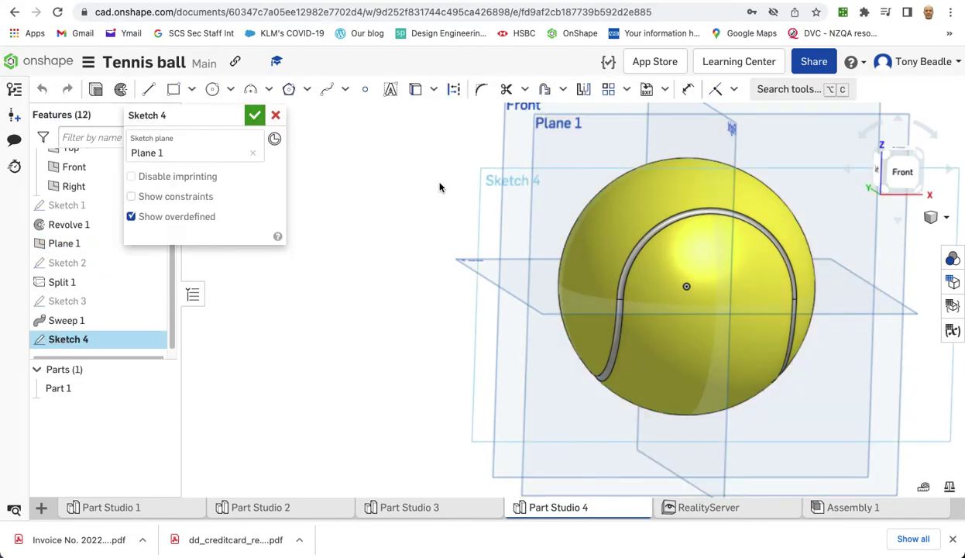
key("n")
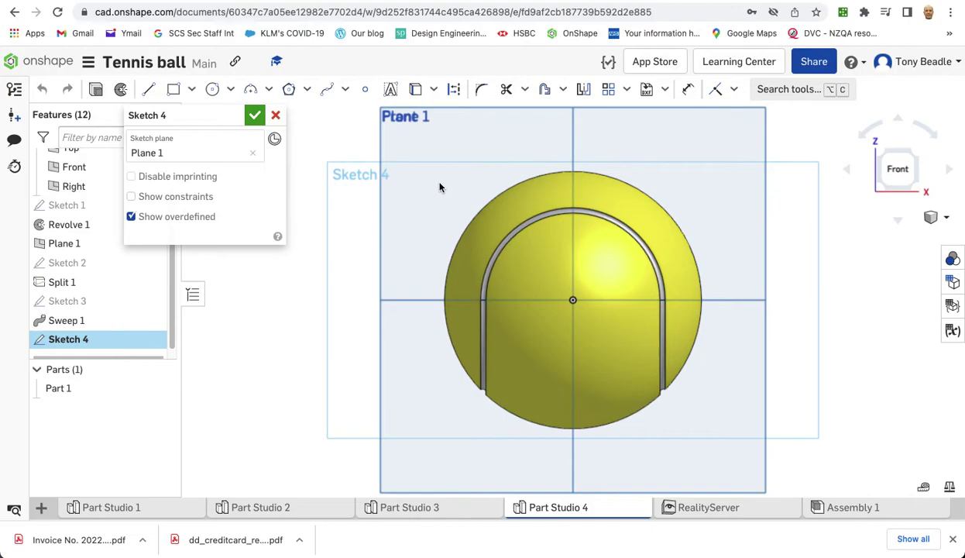
Add a sketch text box about 33 mm high over the ball's centre, reading TENNIS in bold Open Sans.
left_click(391, 90)
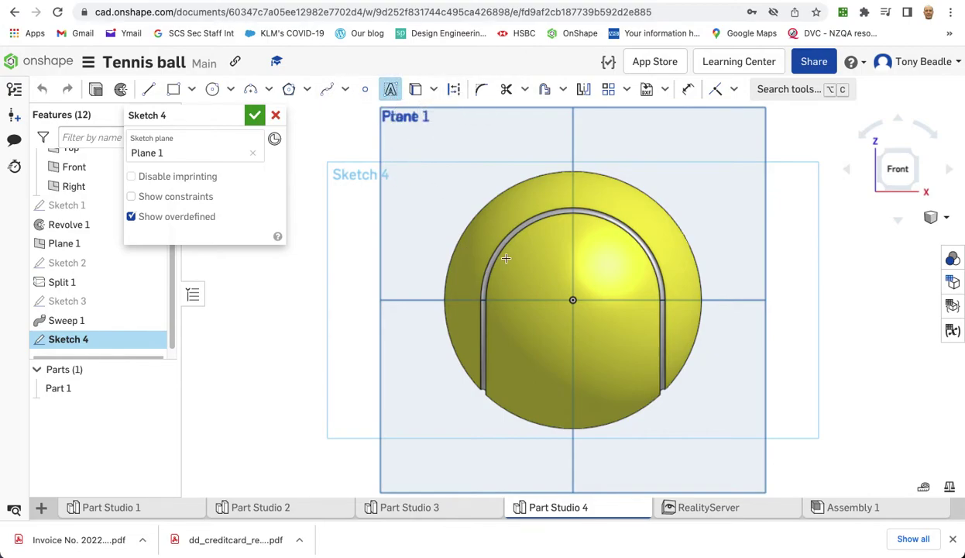
left_click_drag(505, 263, 639, 348)
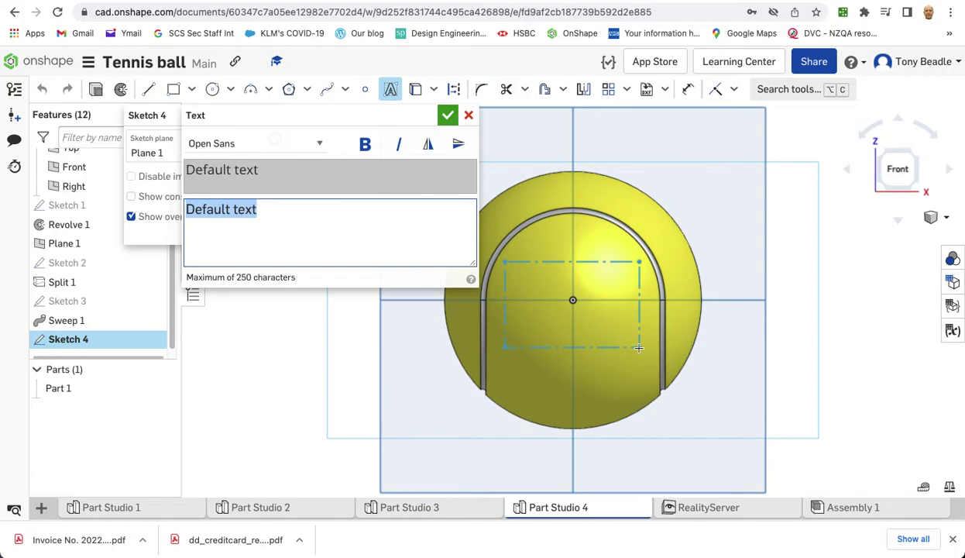
type("Tennis")
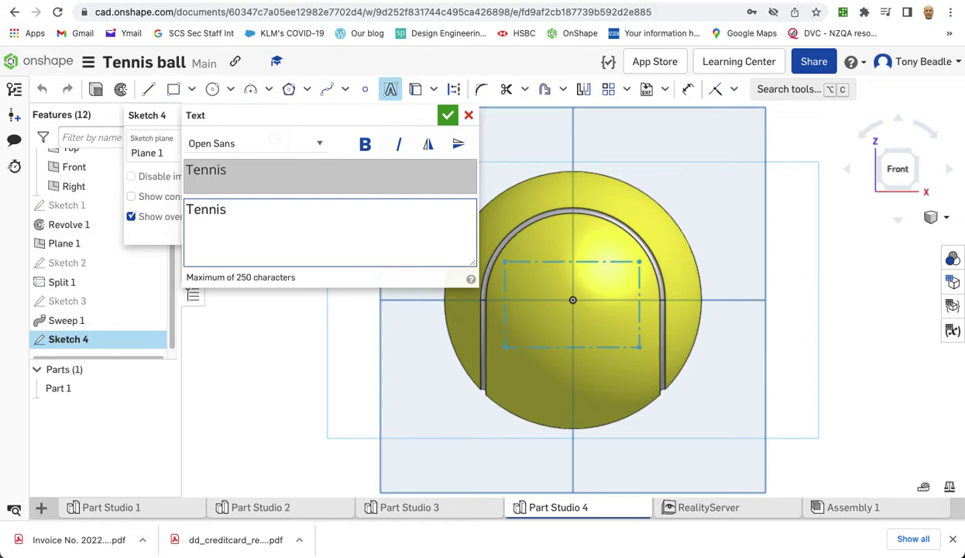
key("BackSpace")
key("BackSpace")
key("BackSpace")
type("ENNIS")
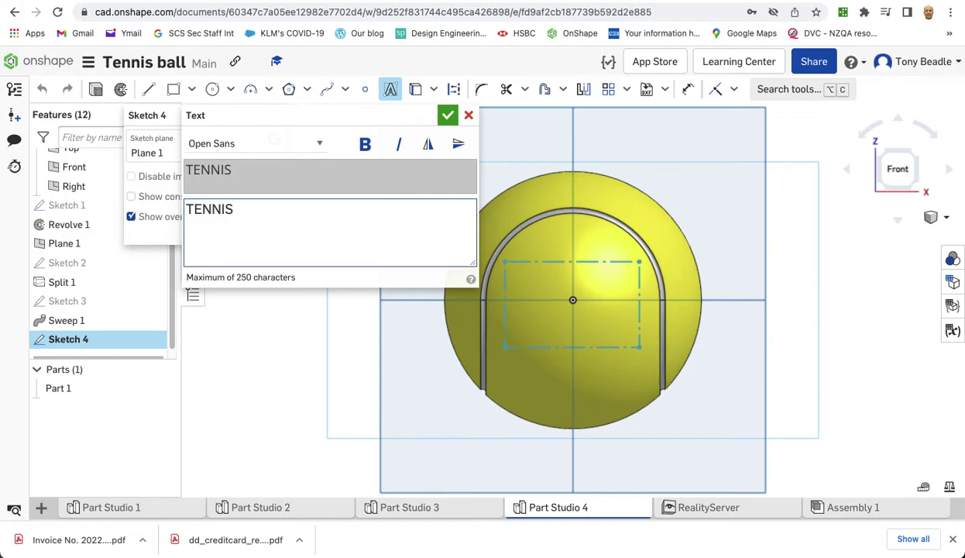
left_click(314, 144)
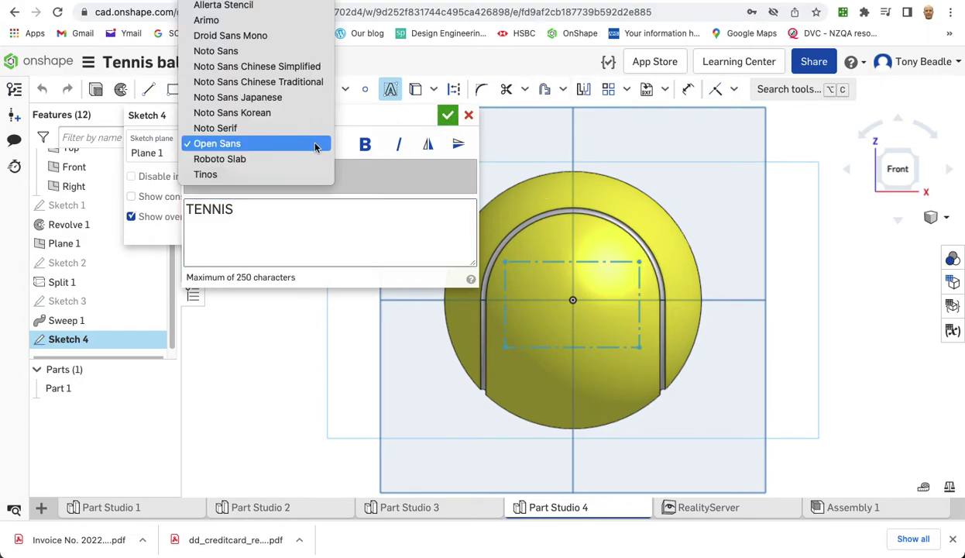
left_click(250, 144)
left_click(365, 144)
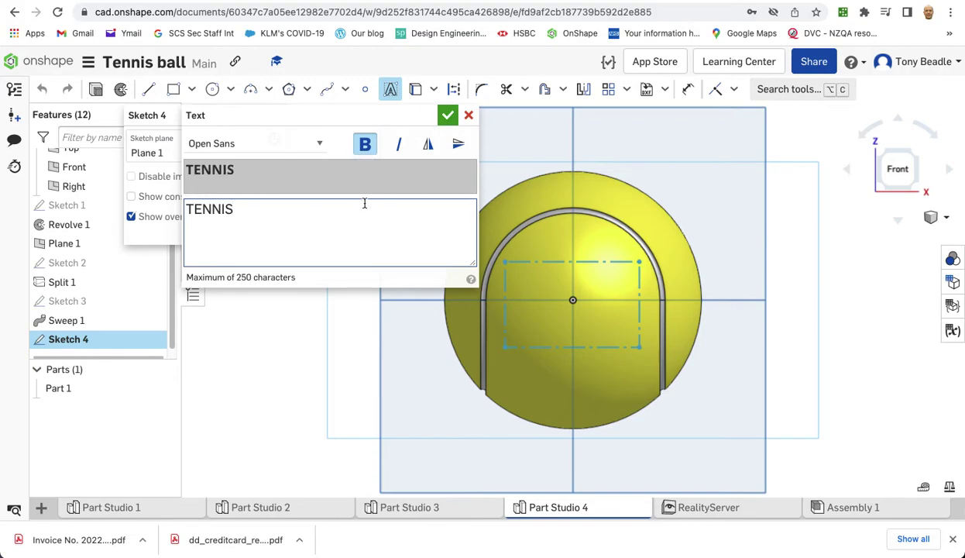
left_click(447, 116)
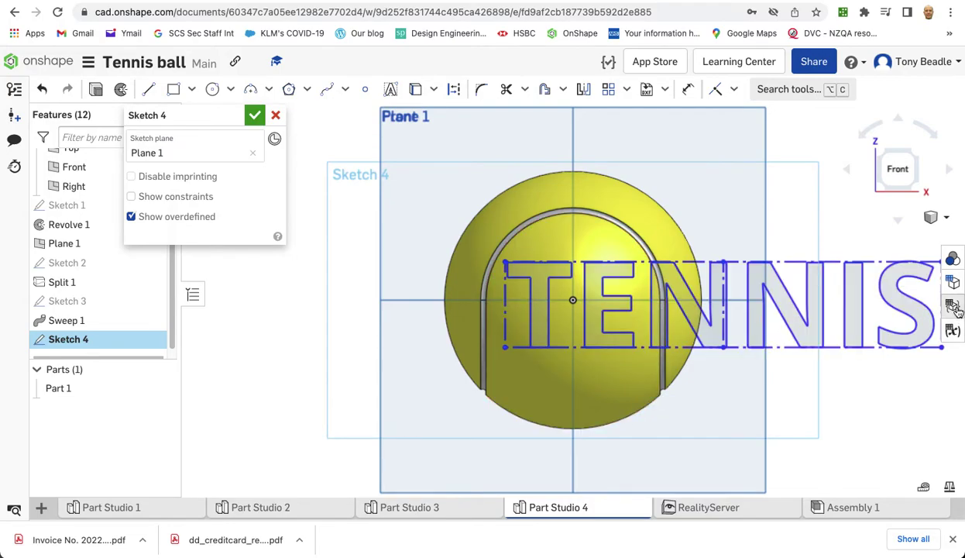
Dimension the height of the TENNIS text box to 10 mm.
middle_click_drag(846, 381, 771, 384)
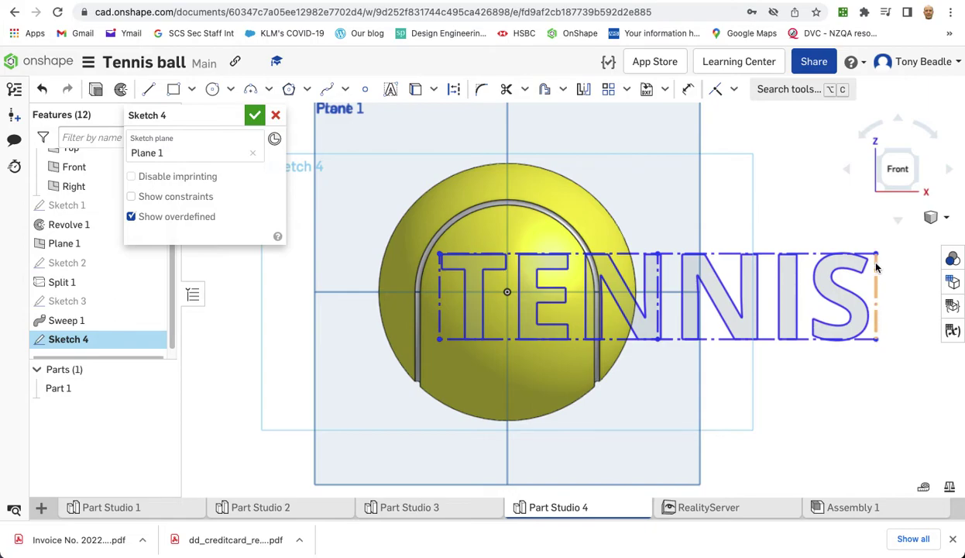
left_click(688, 89)
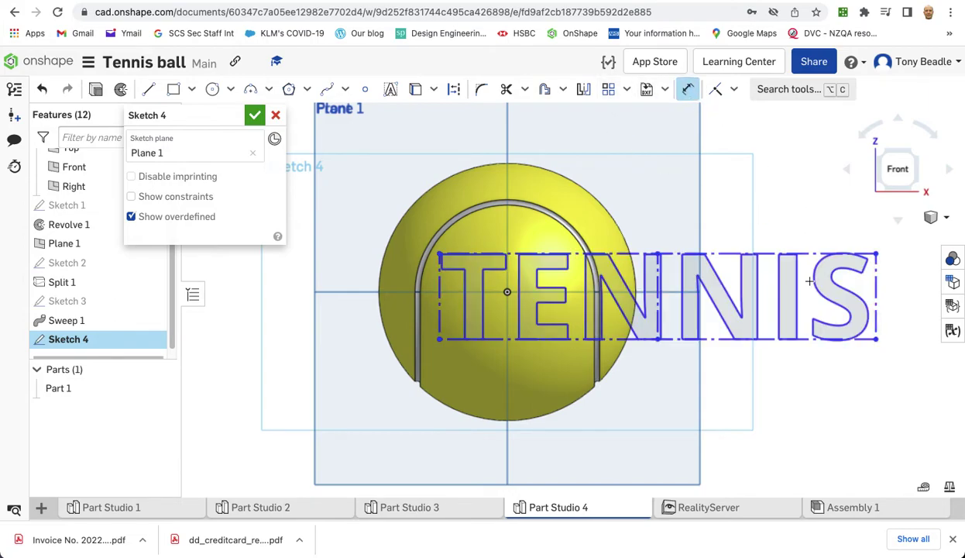
left_click(876, 288)
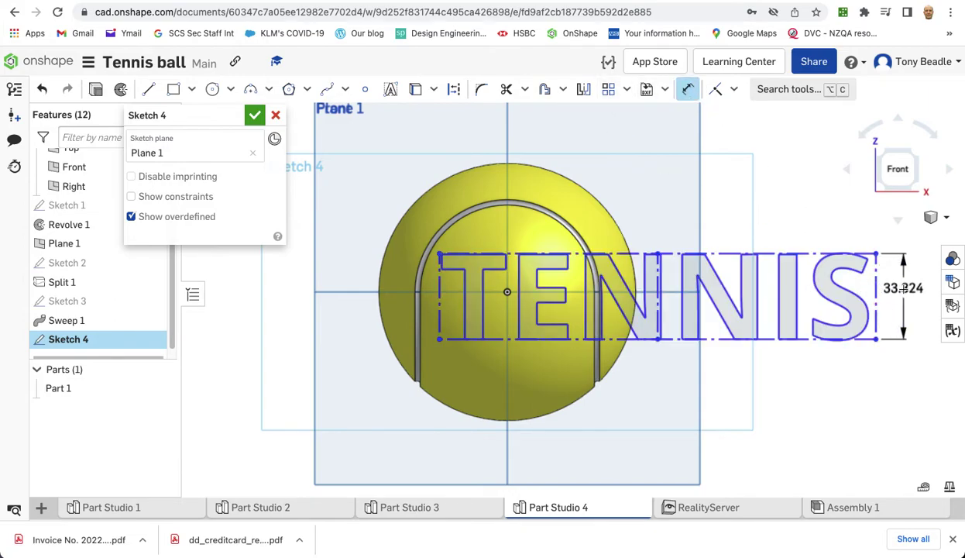
left_click(905, 290)
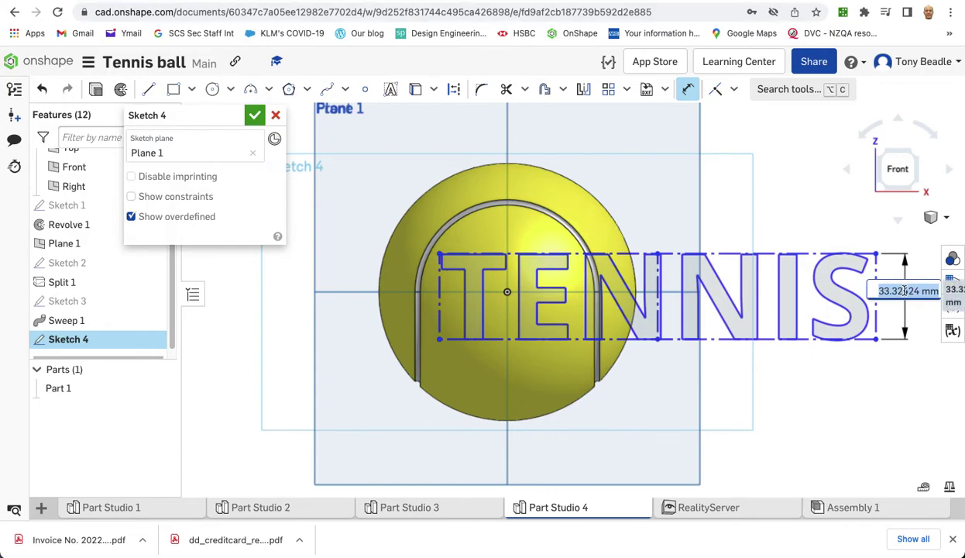
type("10")
key("Return")
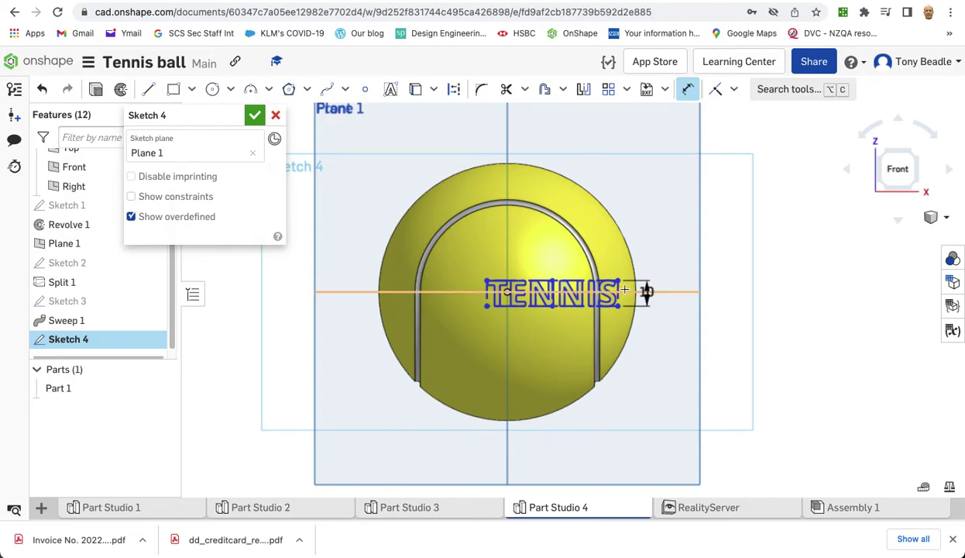
scroll(669, 308, "up", 1)
scroll(670, 308, "down", 2)
scroll(669, 308, "up", 2)
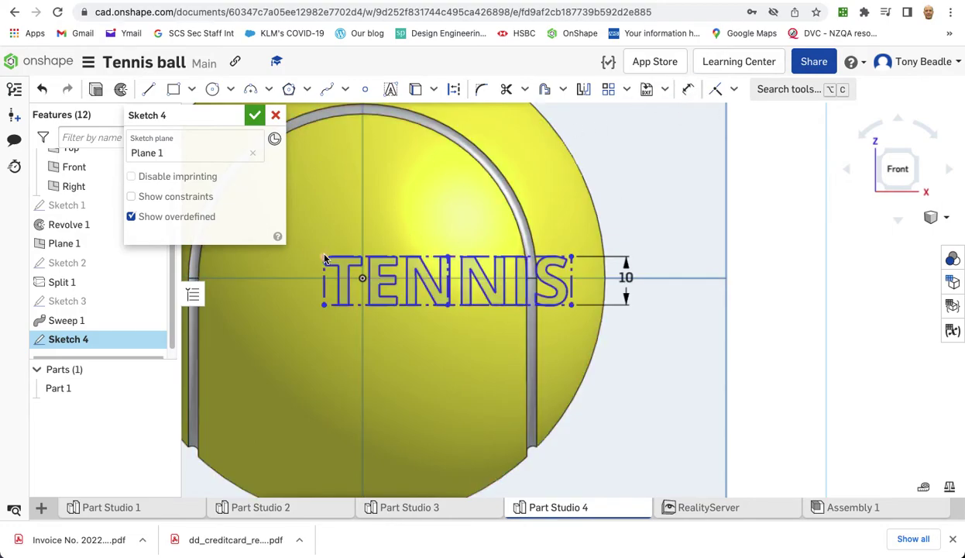
Move the TENNIS text so it is centred on the vertical axis over the ball, and finish the sketch.
left_click_drag(323, 256, 239, 243)
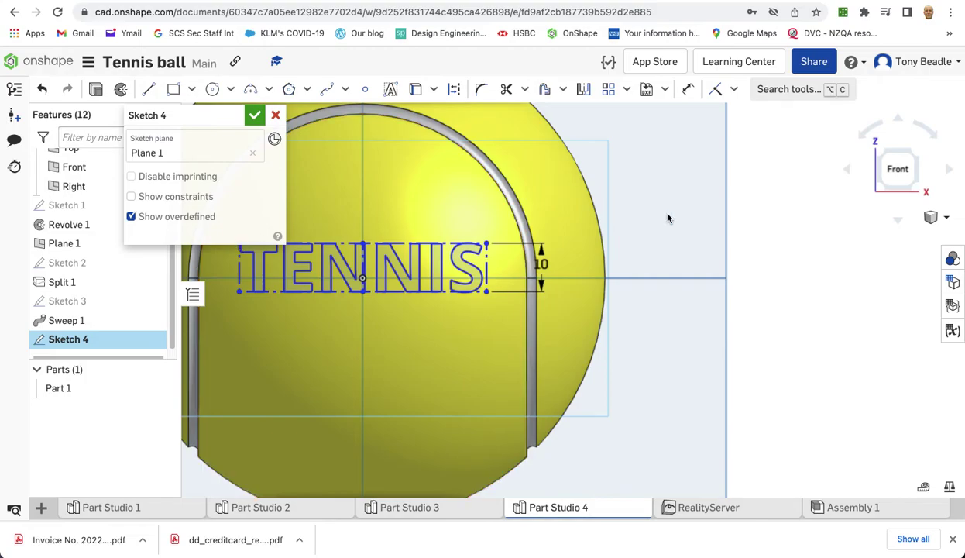
right_click_drag(647, 181, 608, 223)
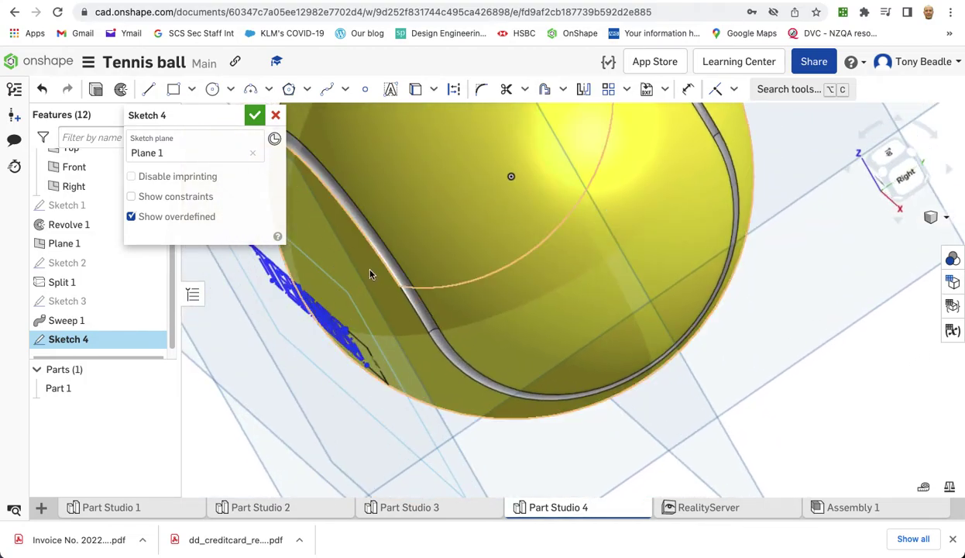
left_click(255, 115)
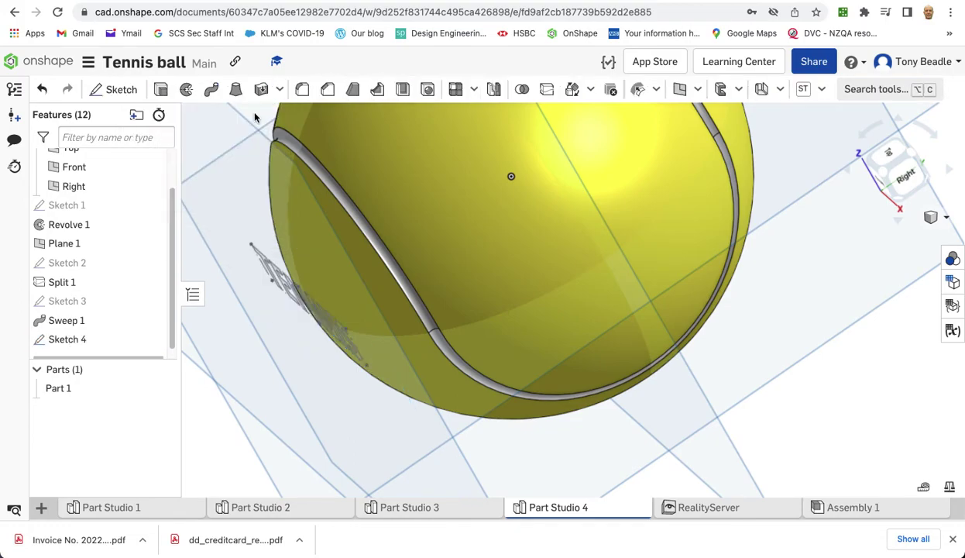
Try to wrap the TENNIS sketch regions as a surface onto the front face of the ball.
right_click_drag(196, 160, 232, 136)
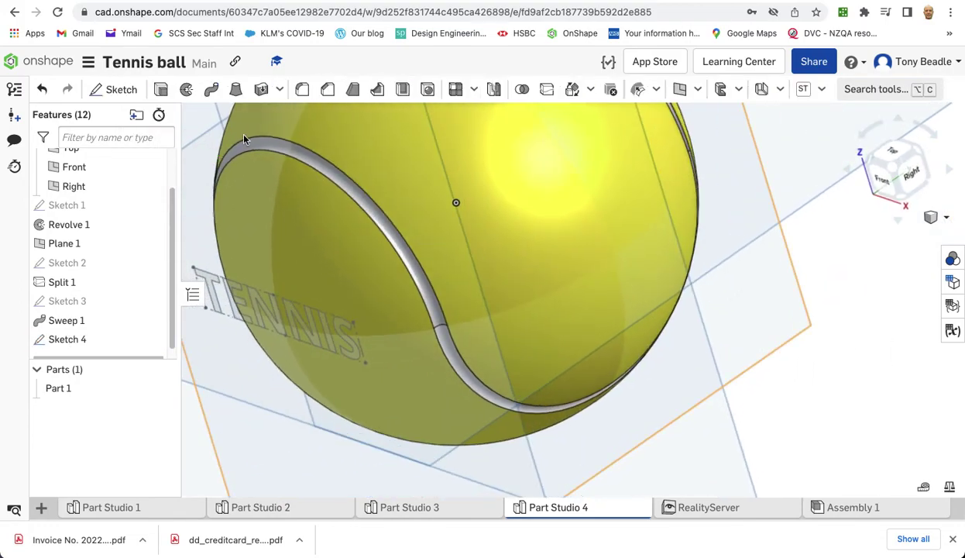
left_click(474, 91)
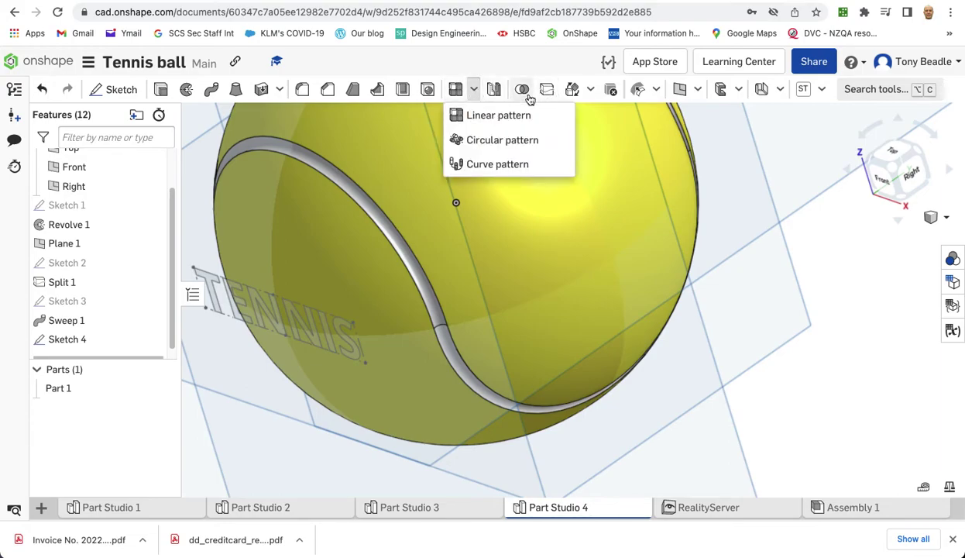
left_click(588, 92)
left_click(573, 139)
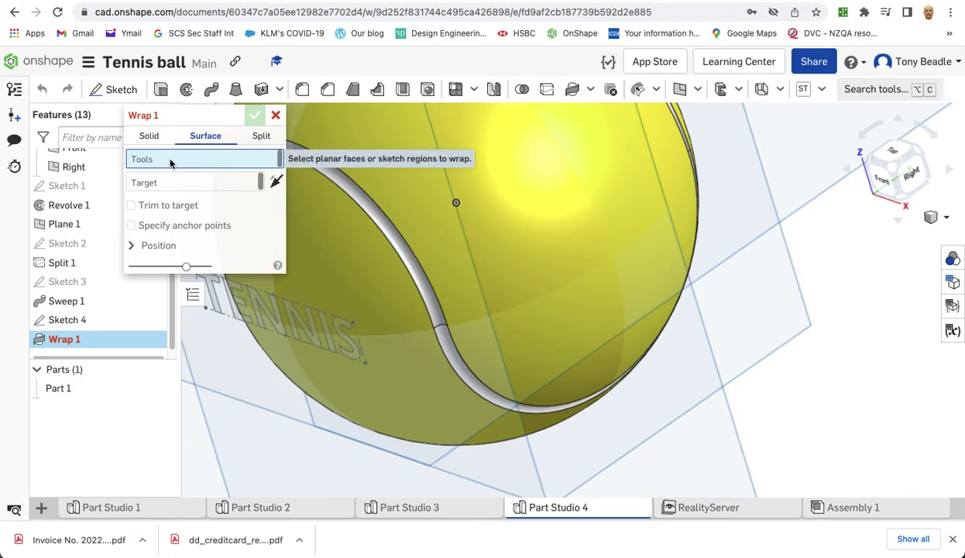
left_click(254, 308)
left_click(192, 196)
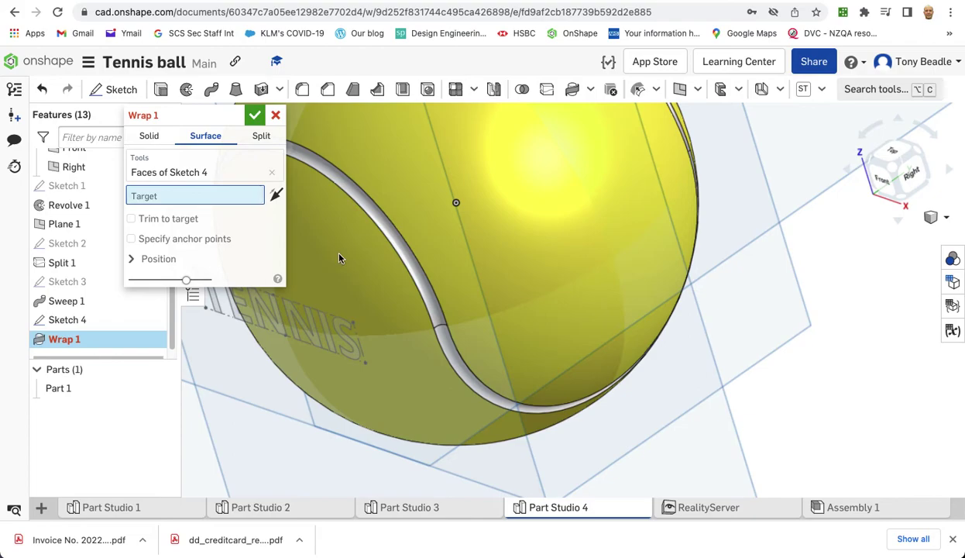
left_click(255, 117)
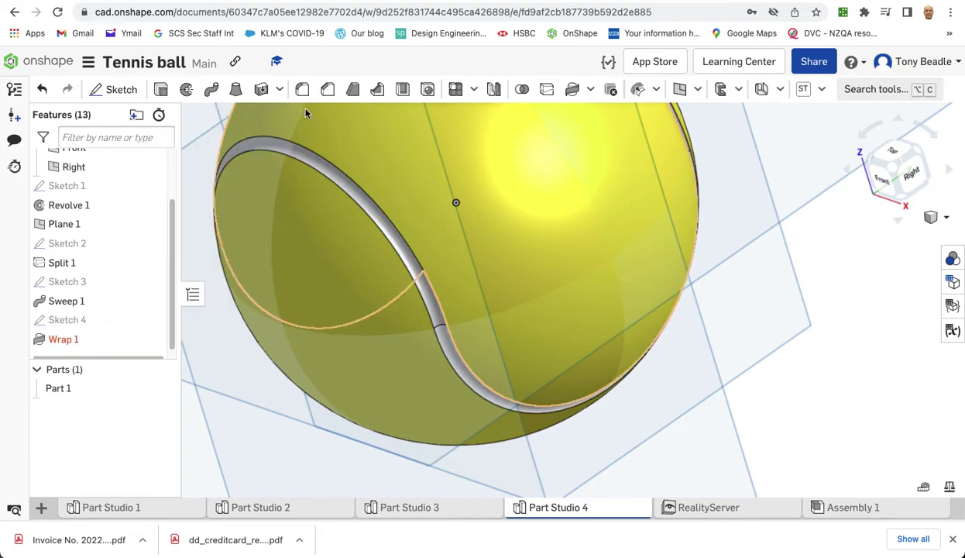
Suppress Wrap 1 and split the ball's front face inside the groove with the TENNIS sketch edges, keeping tool surfaces.
left_click(548, 91)
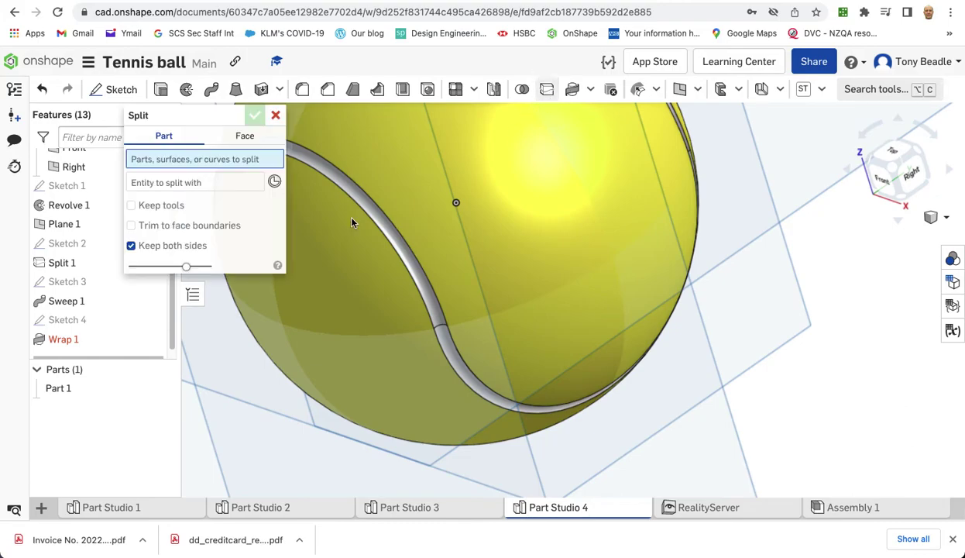
right_click(114, 323)
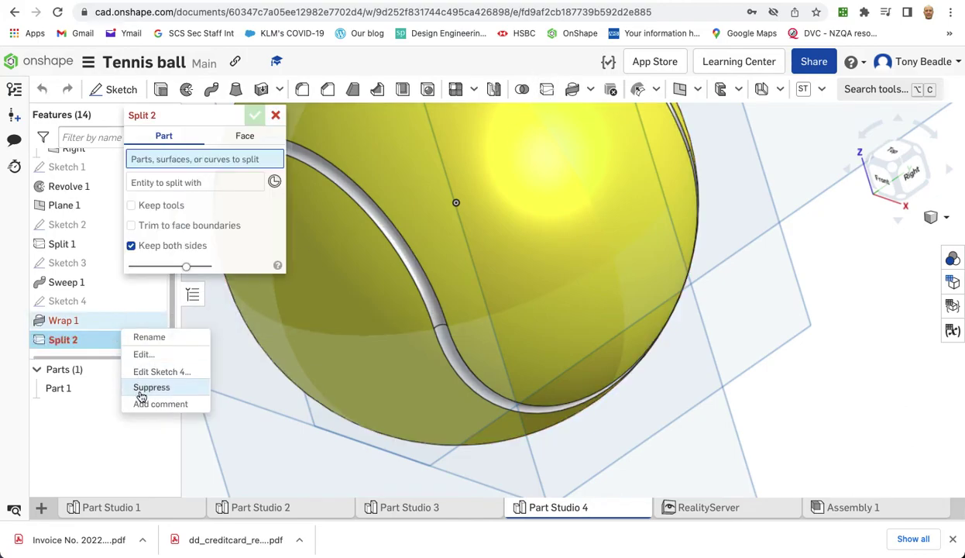
key("Escape")
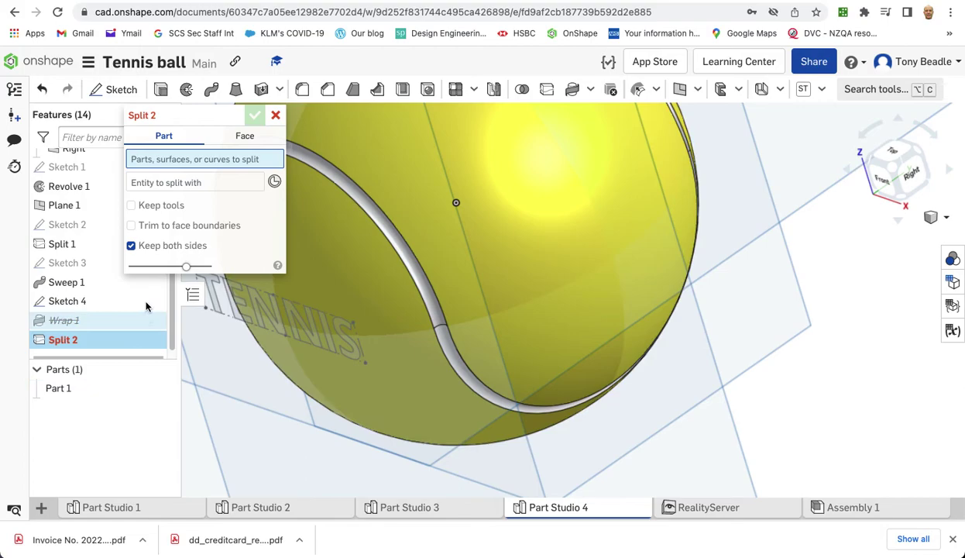
left_click(243, 139)
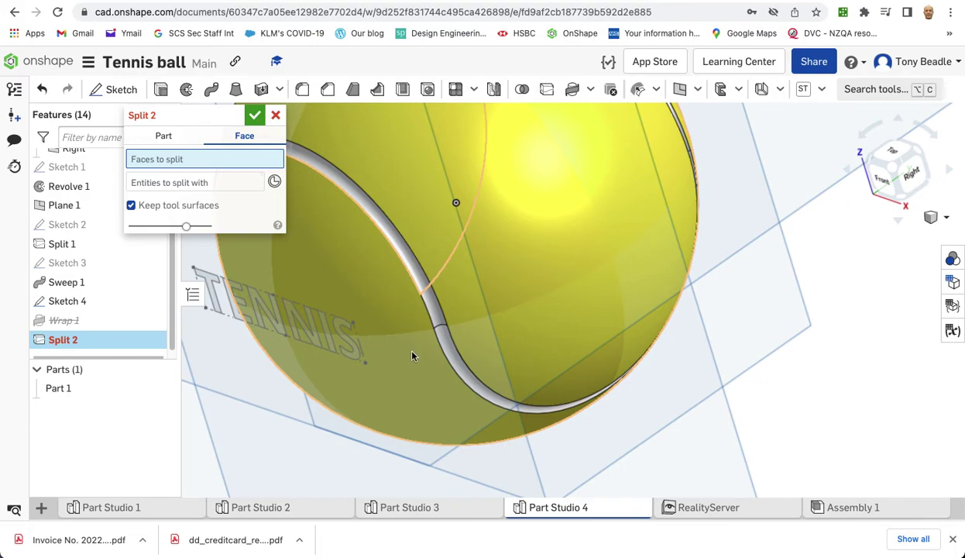
left_click(425, 406)
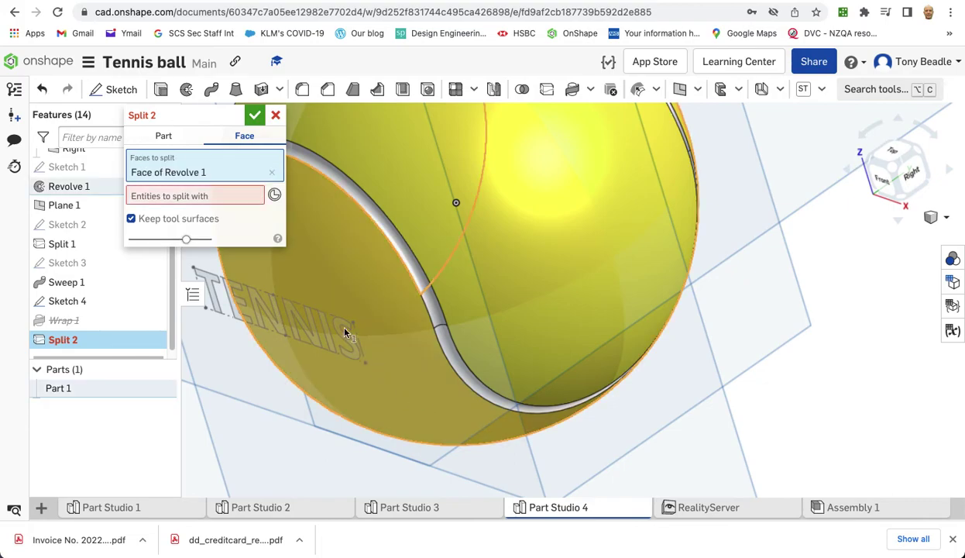
left_click(215, 196)
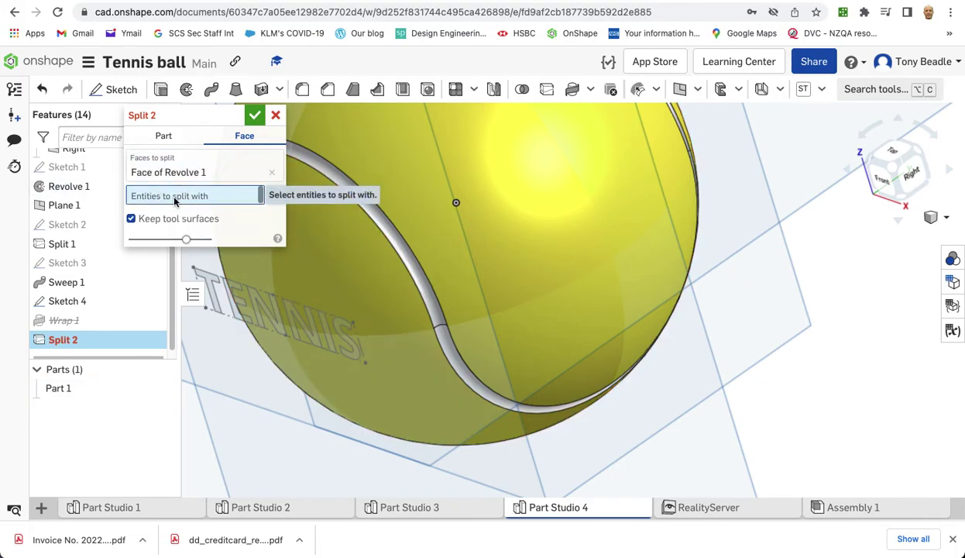
left_click(229, 296)
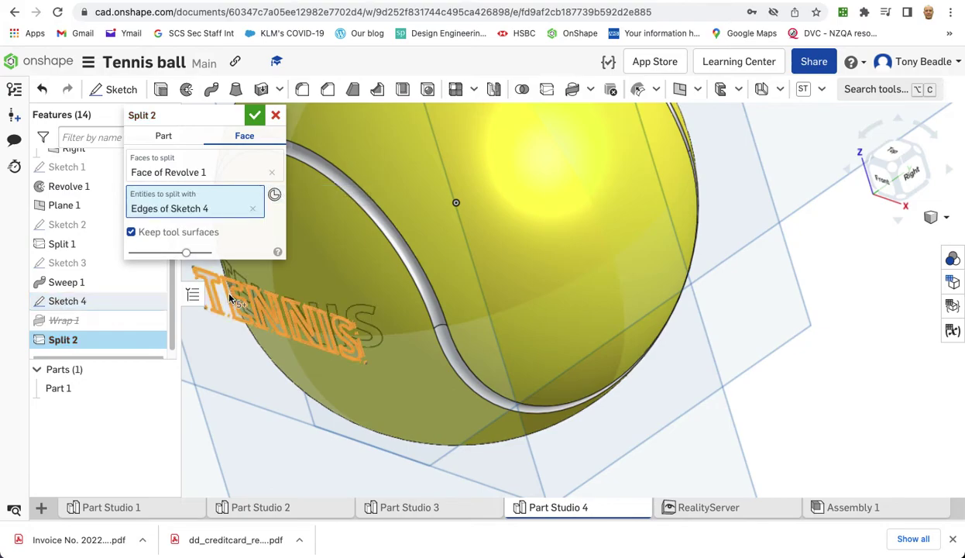
left_click(255, 117)
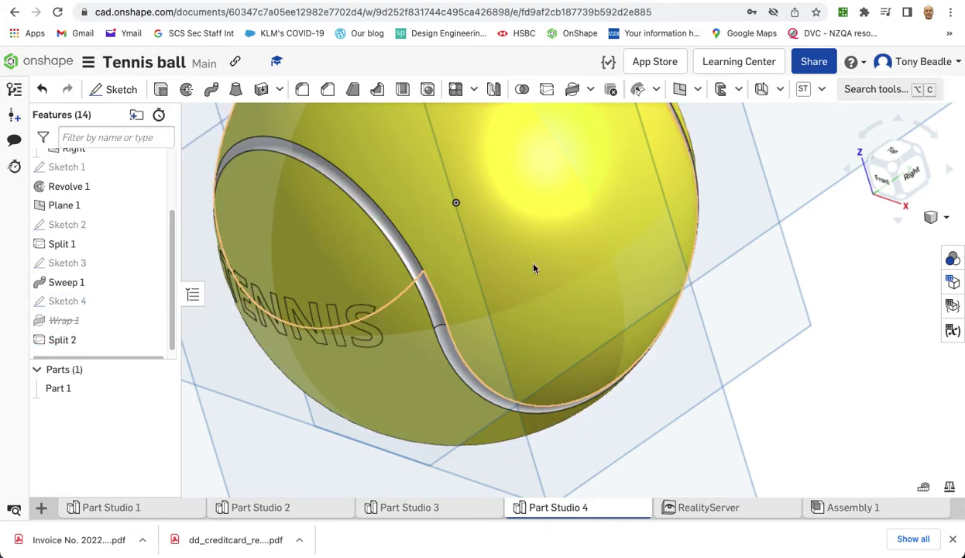
Hide the planes and add a black face appearance to the letter S on the ball.
right_click_drag(734, 307, 379, 287)
key("p")
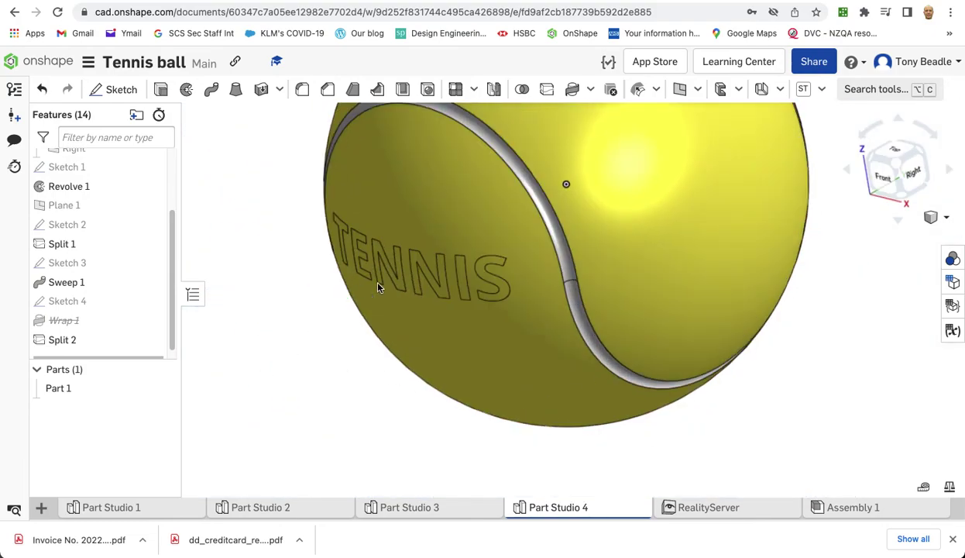
scroll(481, 269, "up", 5)
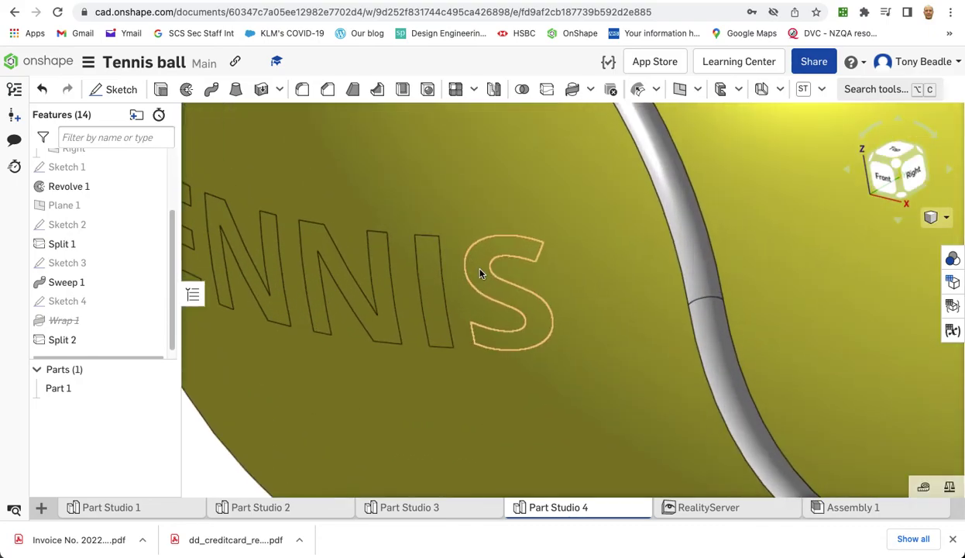
right_click(479, 271)
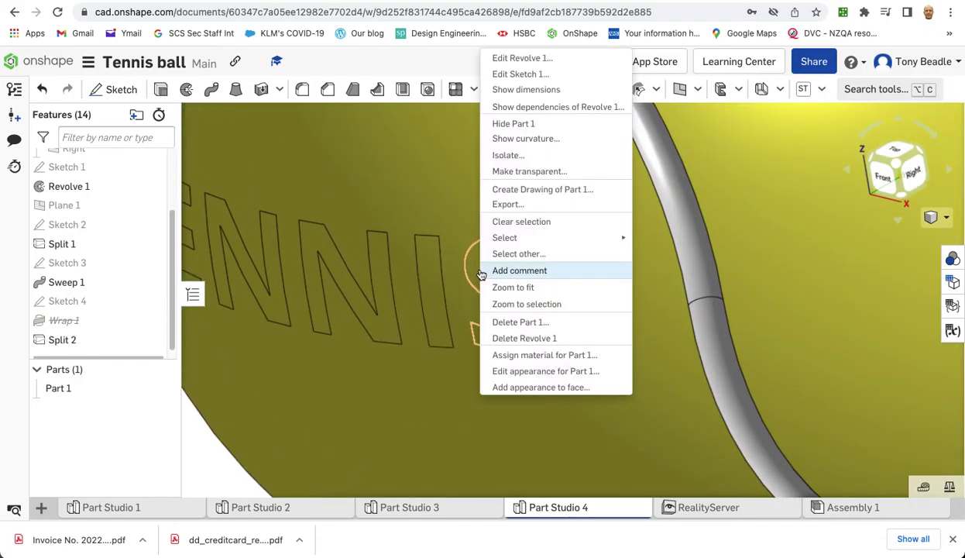
left_click(512, 389)
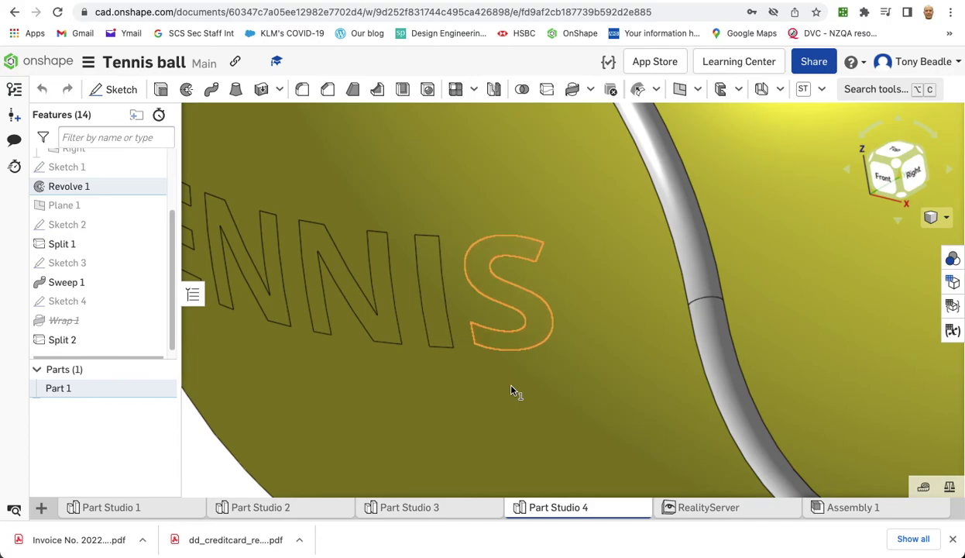
left_click(189, 292)
left_click(309, 208)
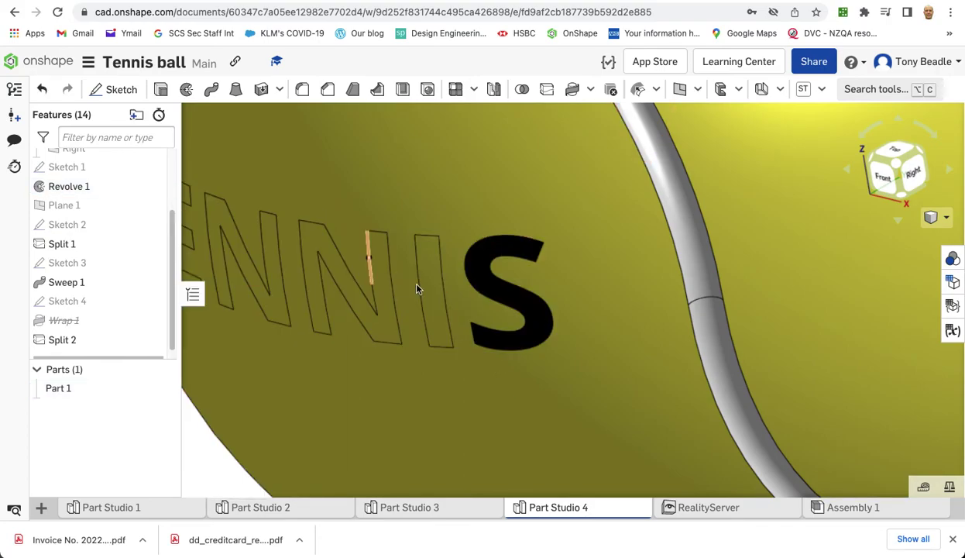
Add a black 000000 face appearance to the letters I, N, N, E and T on the ball.
left_click(419, 289)
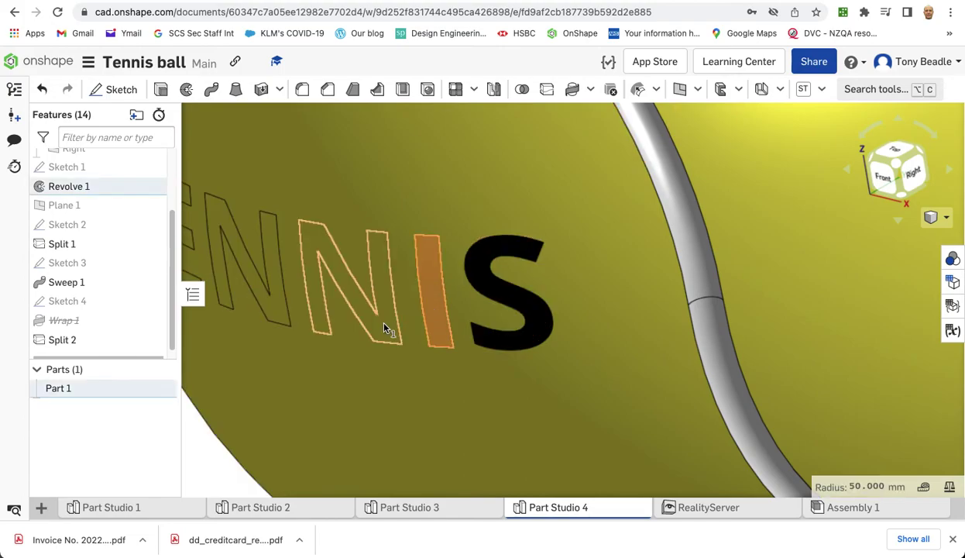
left_click(379, 328)
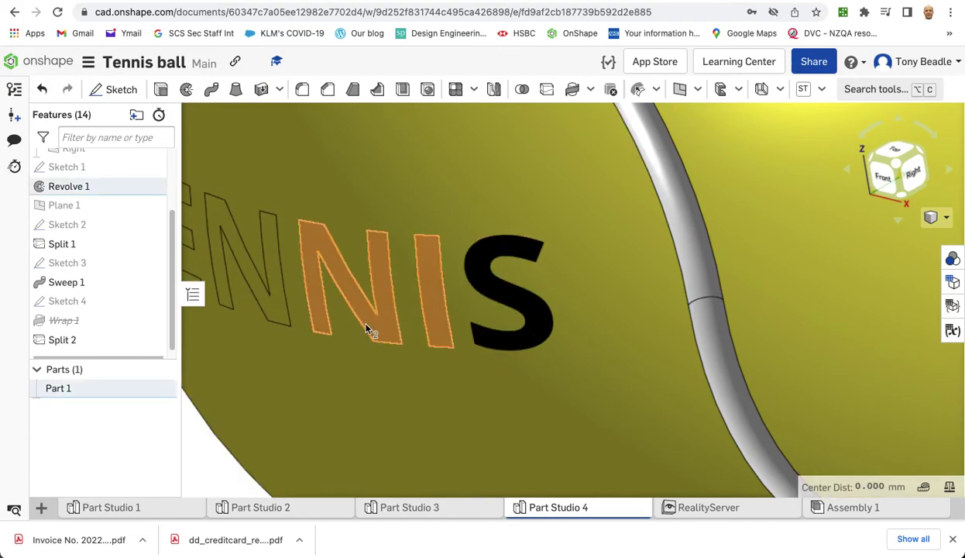
left_click(277, 316)
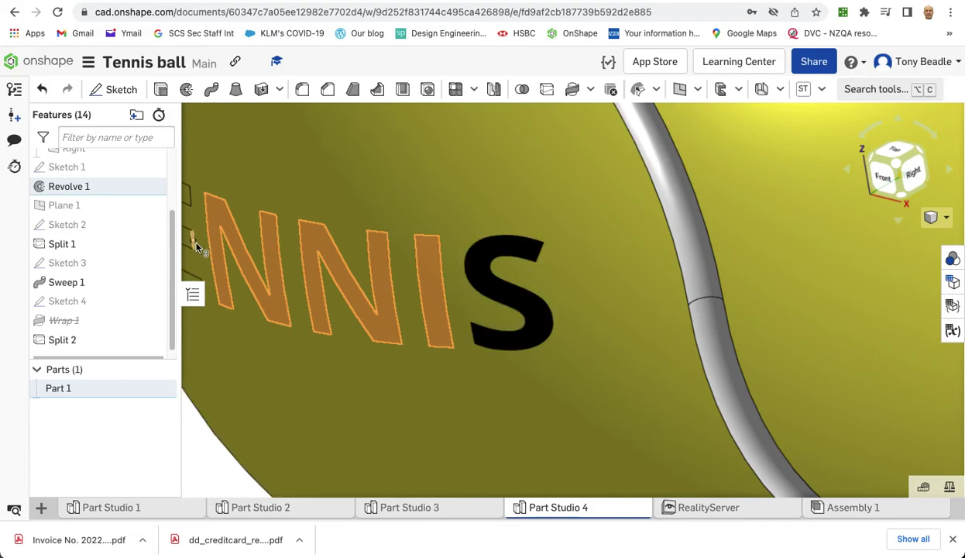
middle_click_drag(200, 223, 349, 229)
left_click(351, 222)
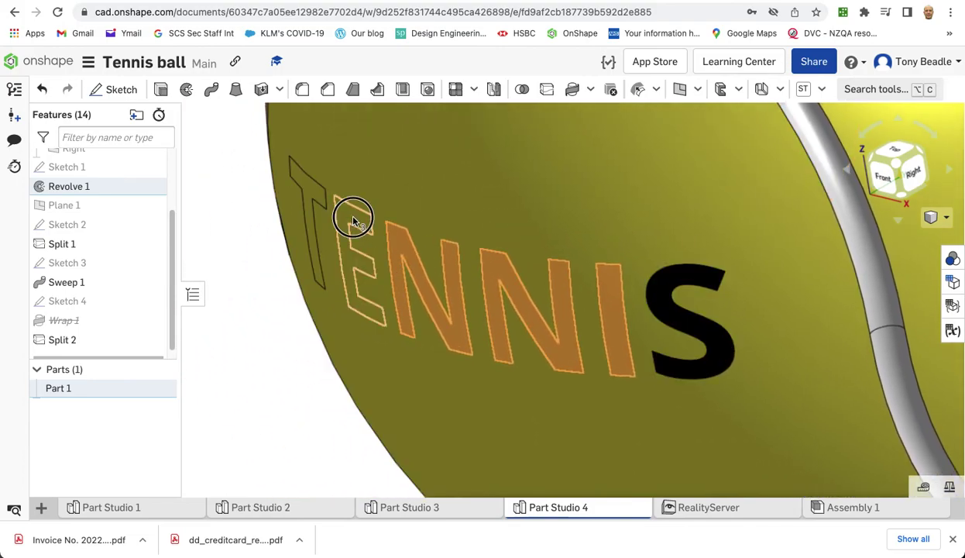
left_click(317, 196)
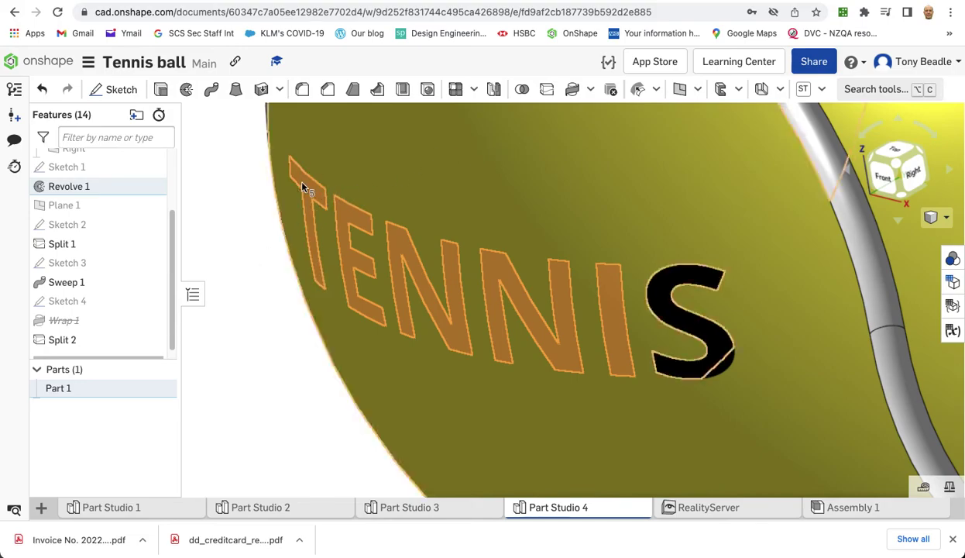
right_click(306, 187)
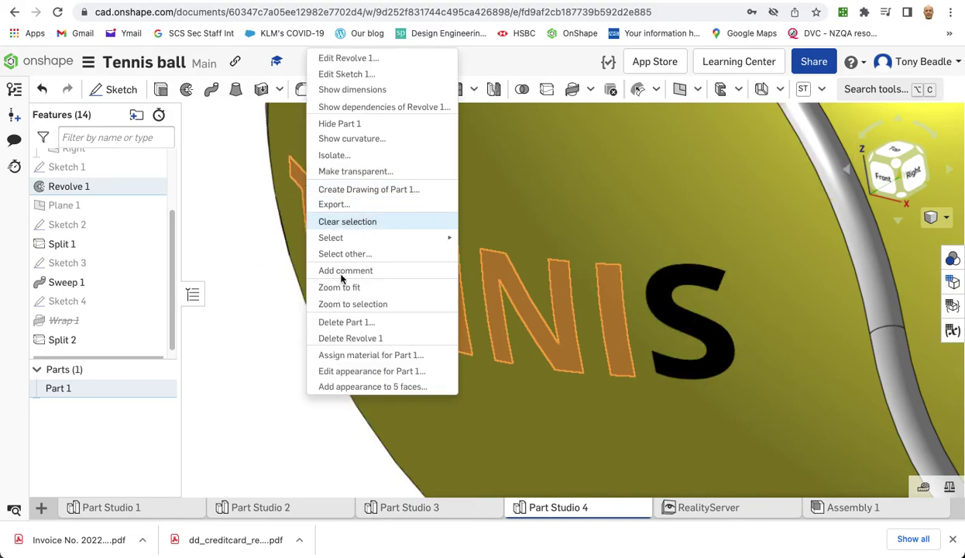
left_click(355, 386)
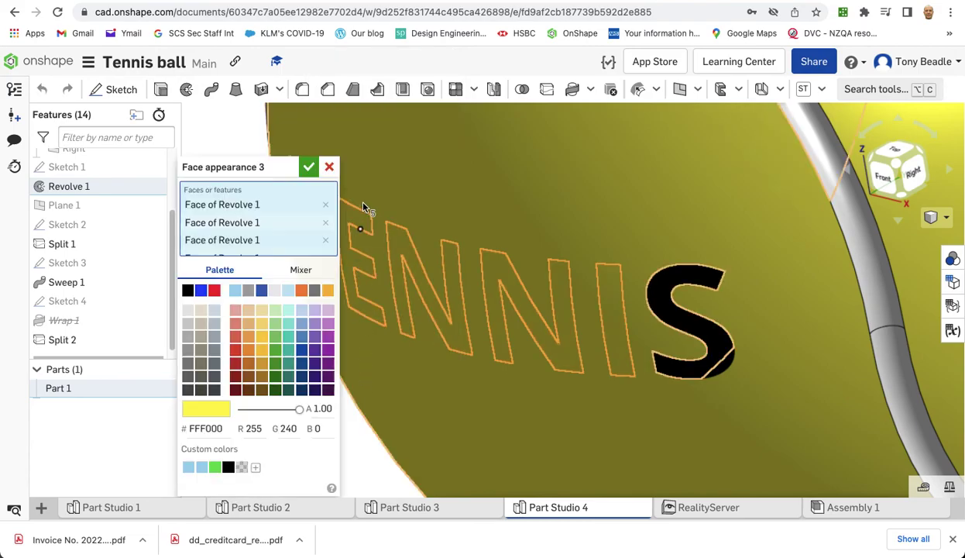
left_click(187, 291)
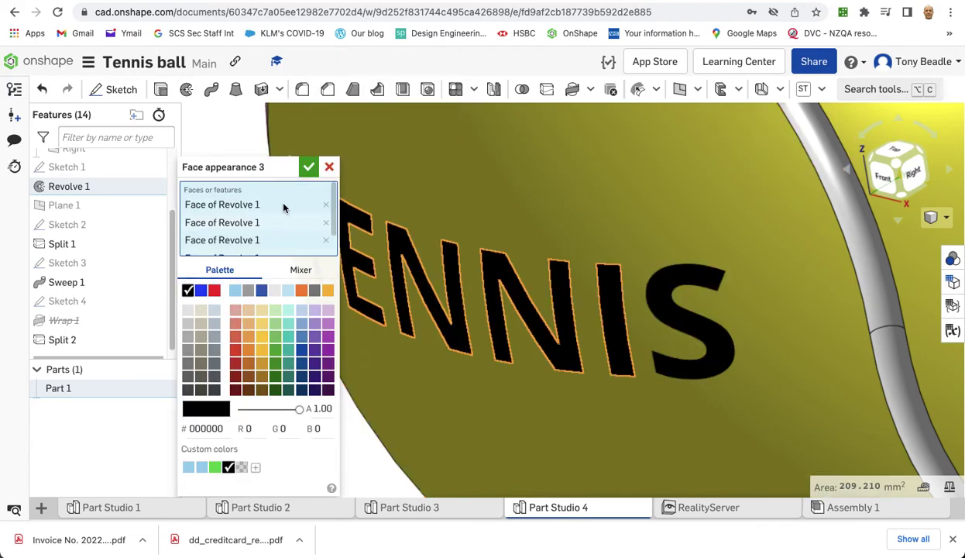
left_click(309, 166)
scroll(467, 180, "down", 10)
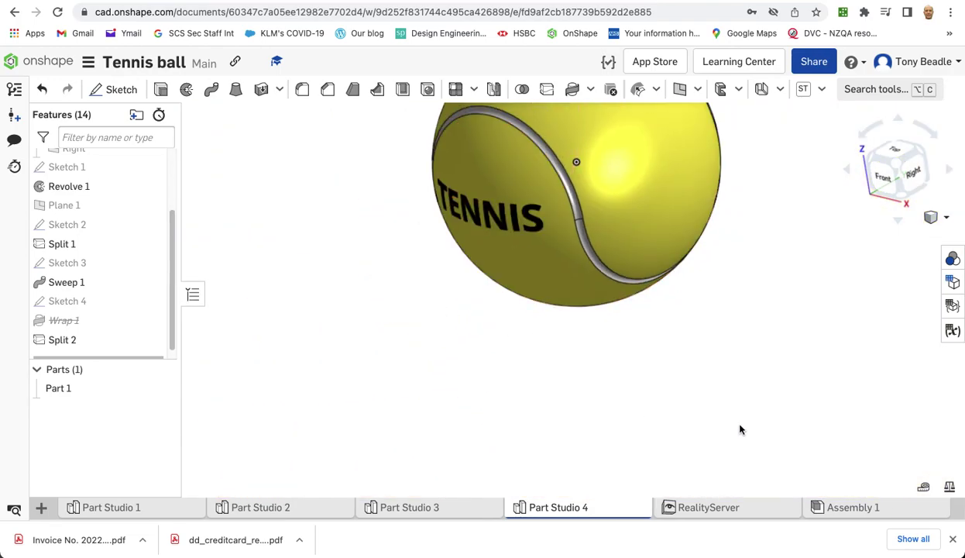
right_click_drag(740, 430, 685, 379)
right_click_drag(760, 348, 584, 466)
right_click_drag(687, 380, 721, 355)
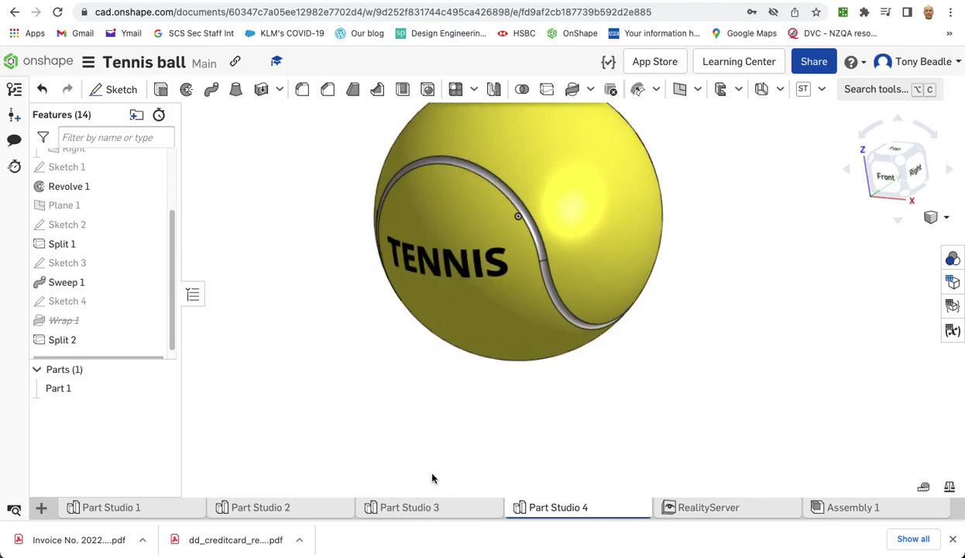